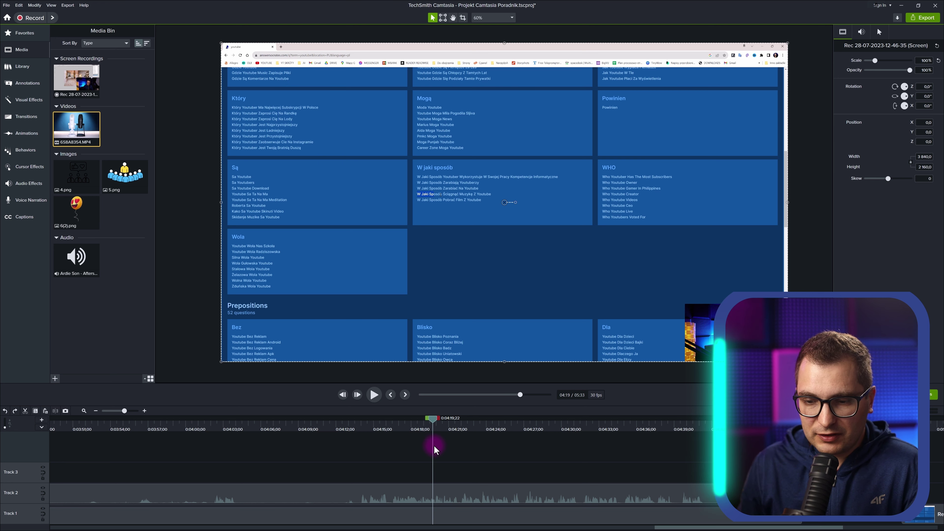
Show Camtasia's Zoom-n-Pan animation options and zoom the canvas preview in
click(28, 137)
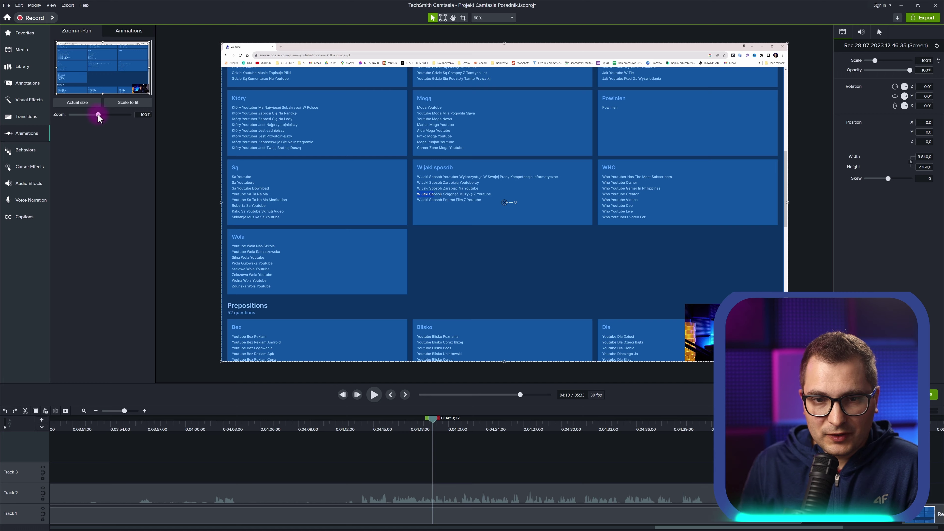
drag(98, 115, 116, 115)
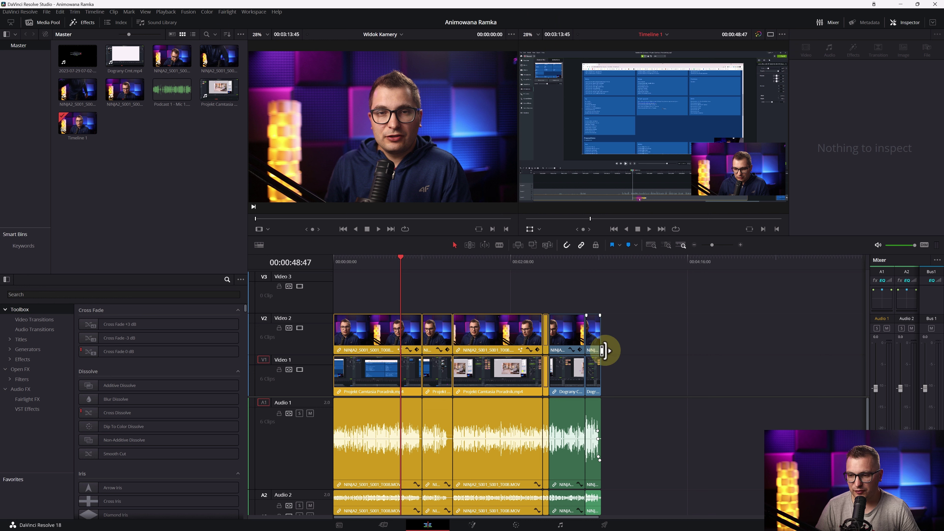
Reset the V2 camera clips' transform to full frame and combine them into compound clip 'Widok Kamery'
drag(660, 313, 316, 335)
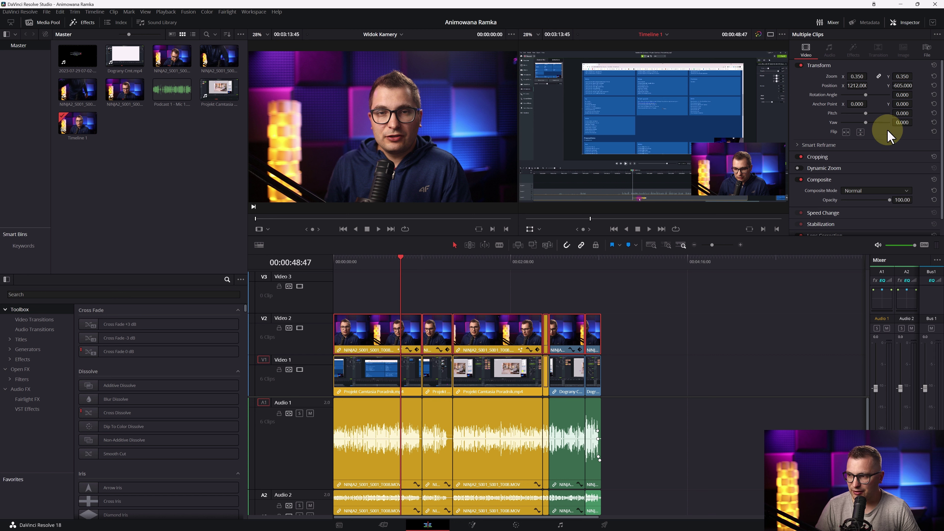
click(933, 66)
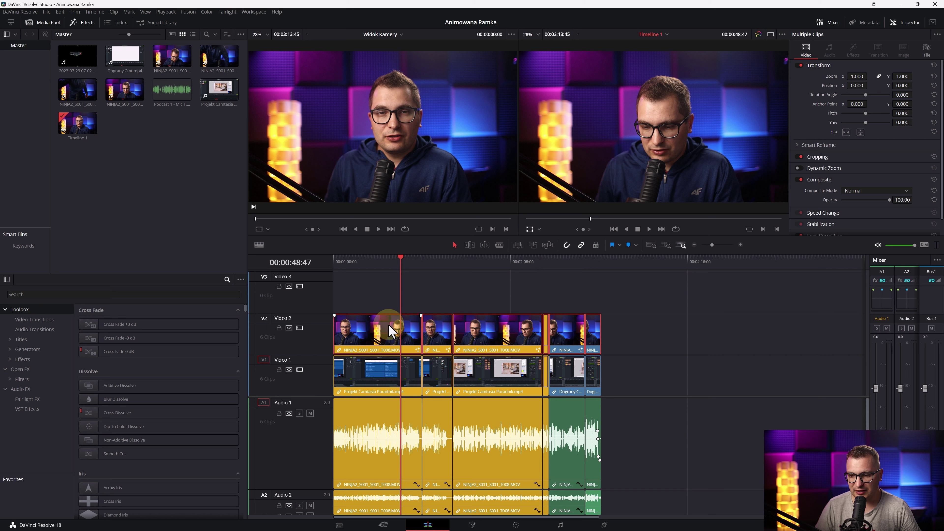
right_click(374, 336)
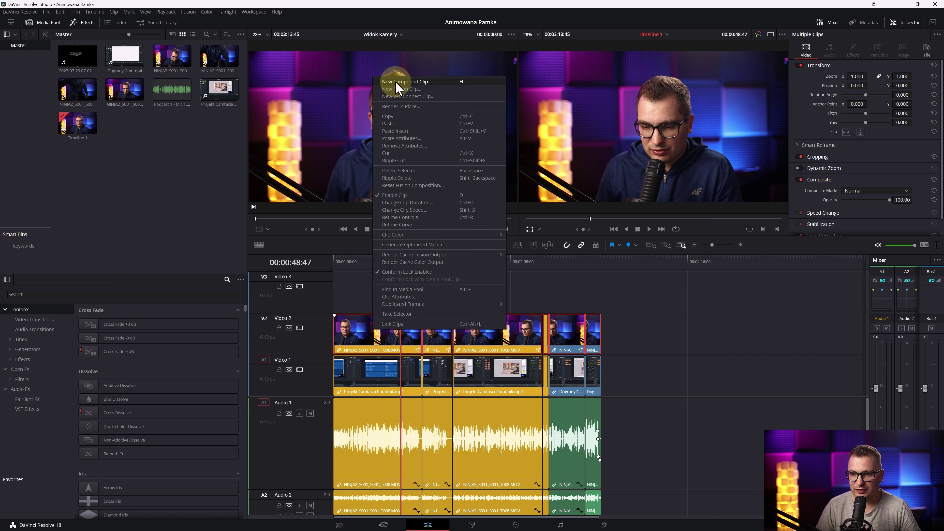
click(398, 88)
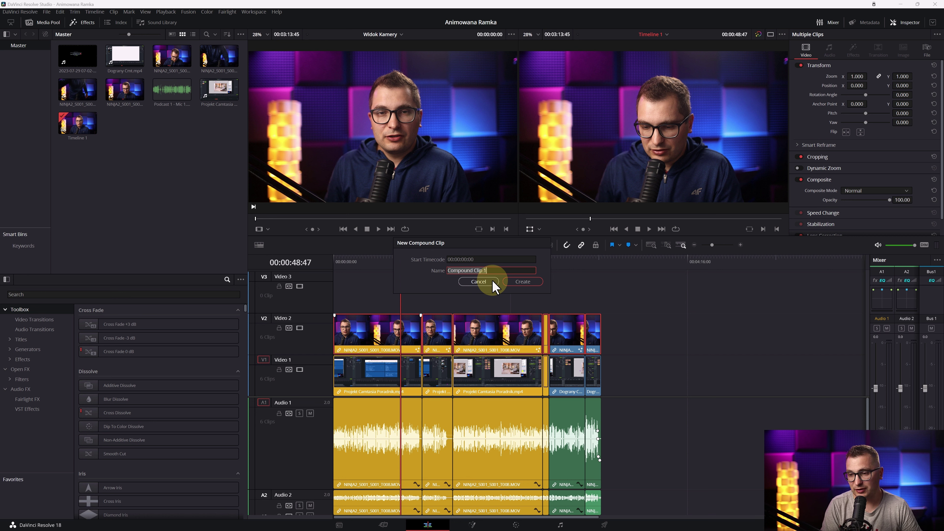
key(ctrl+a)
text(Widok Kamery)
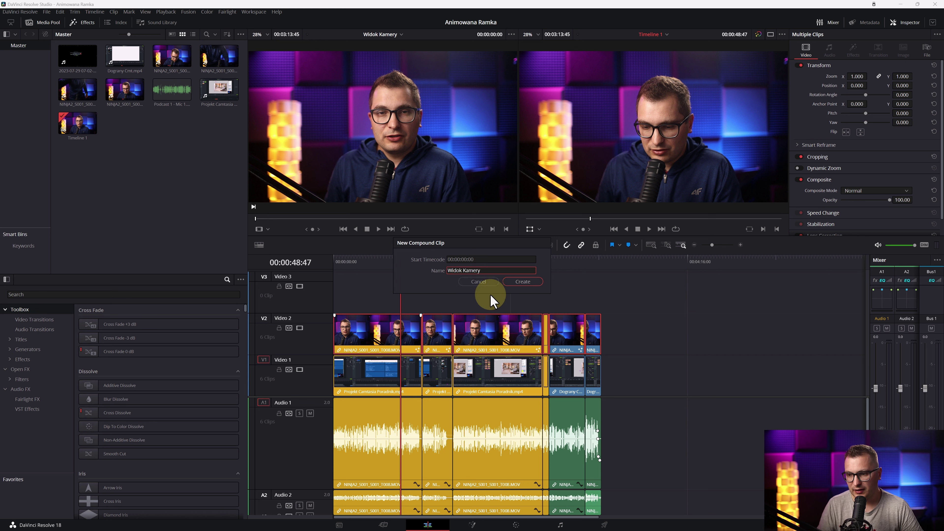
click(518, 281)
Place a Fusion Composition from the Effects library onto Video 3
click(465, 311)
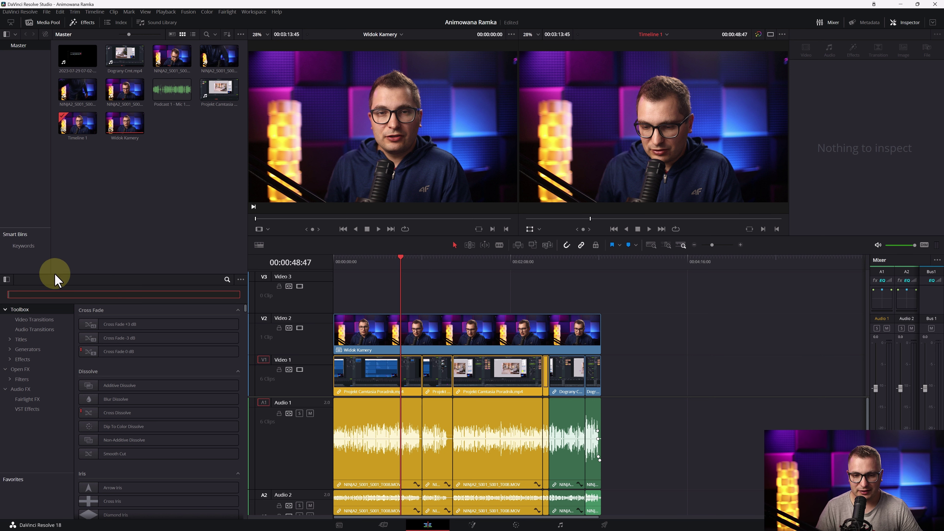
text(fusion)
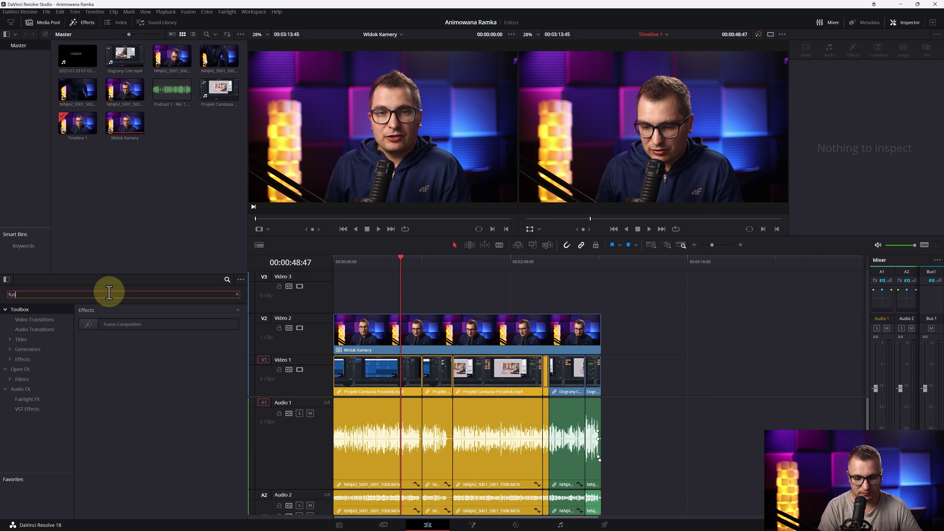
drag(123, 324, 337, 285)
click(337, 287)
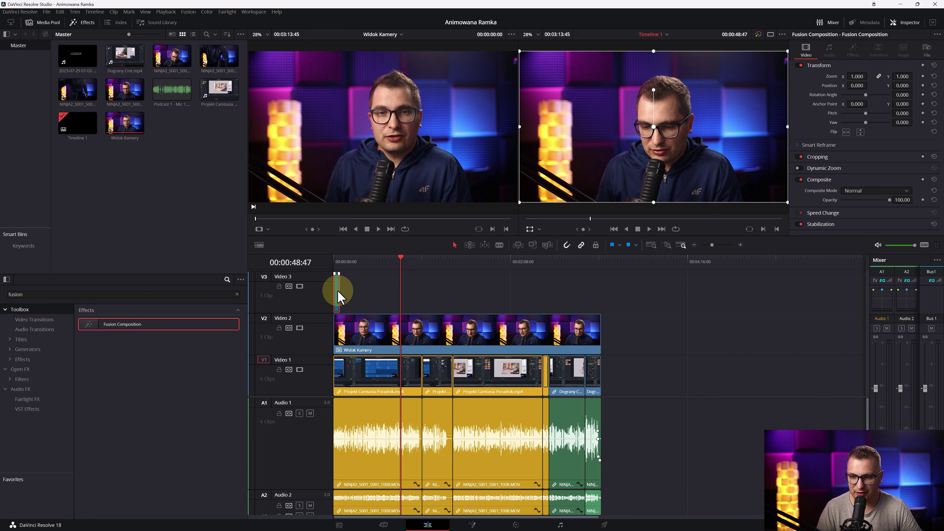
Extend the Fusion Composition to the end of the camera clip and open it in Fusion
key(ctrl+equal)
mouse_move(344, 289)
mouse_down()
mouse_move(826, 296)
mouse_move(450, 297)
mouse_up()
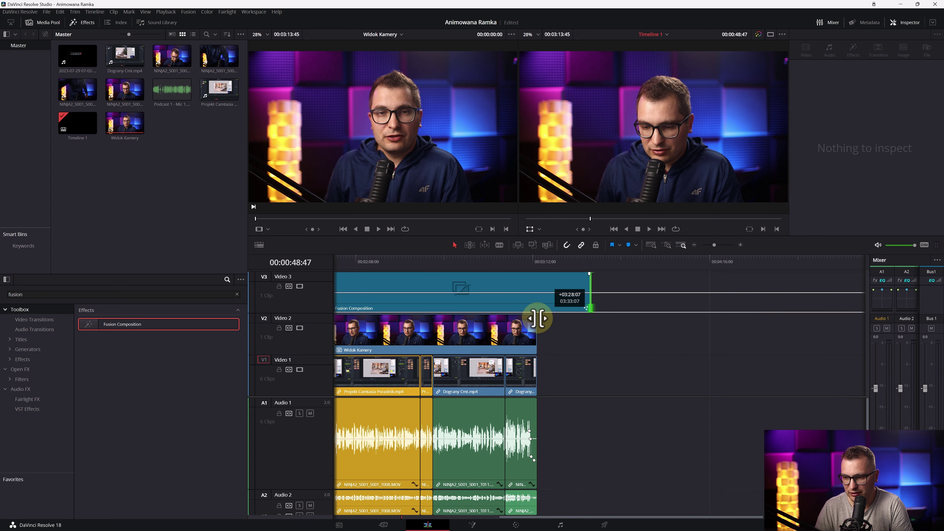
click(450, 295)
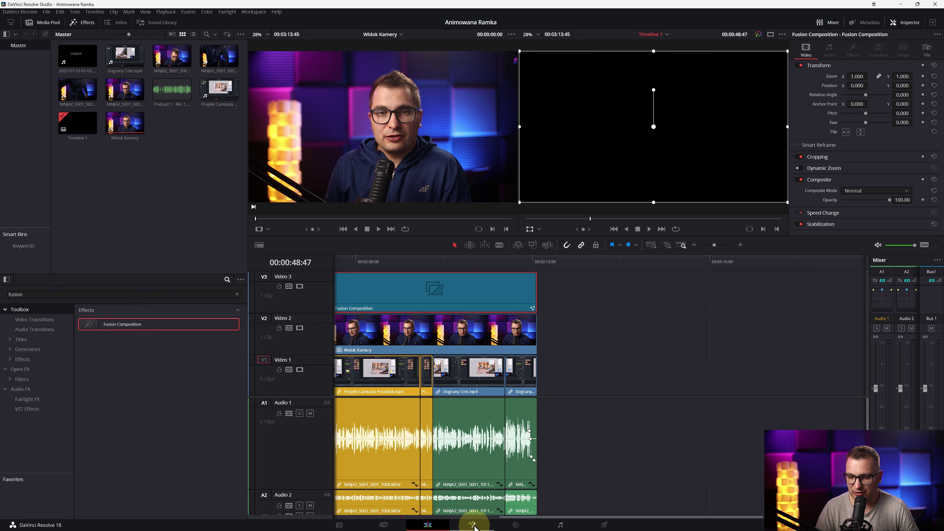
click(474, 527)
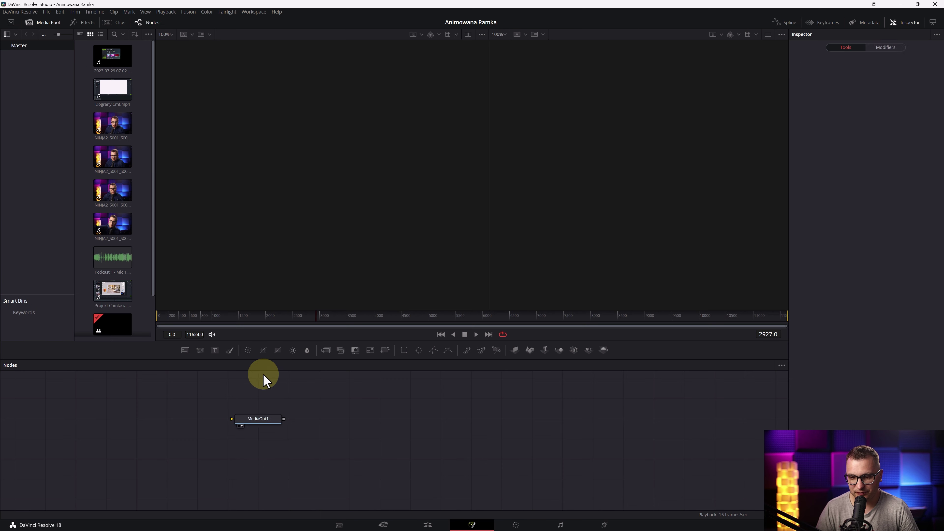
Move MediaOut1 right and add the Widok Kamery clip as MediaIn1, shown in the viewer
click(280, 438)
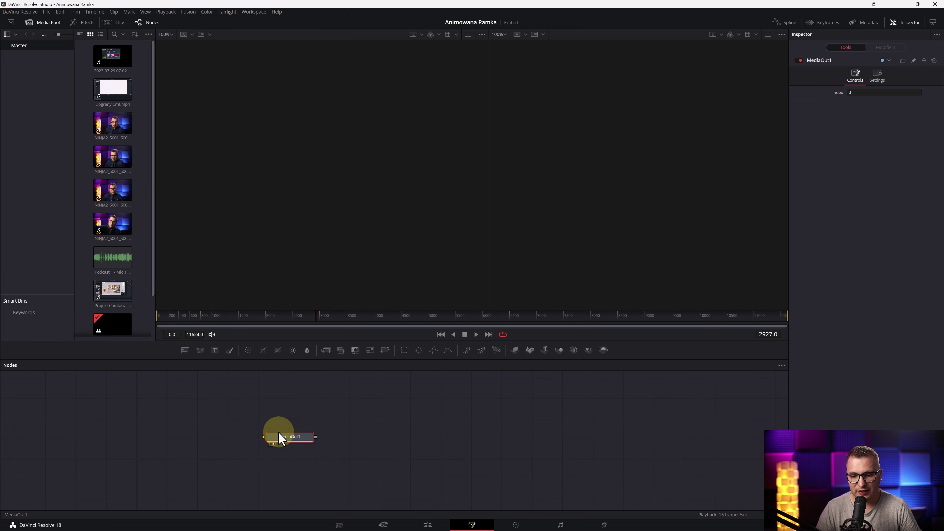
drag(279, 433, 507, 448)
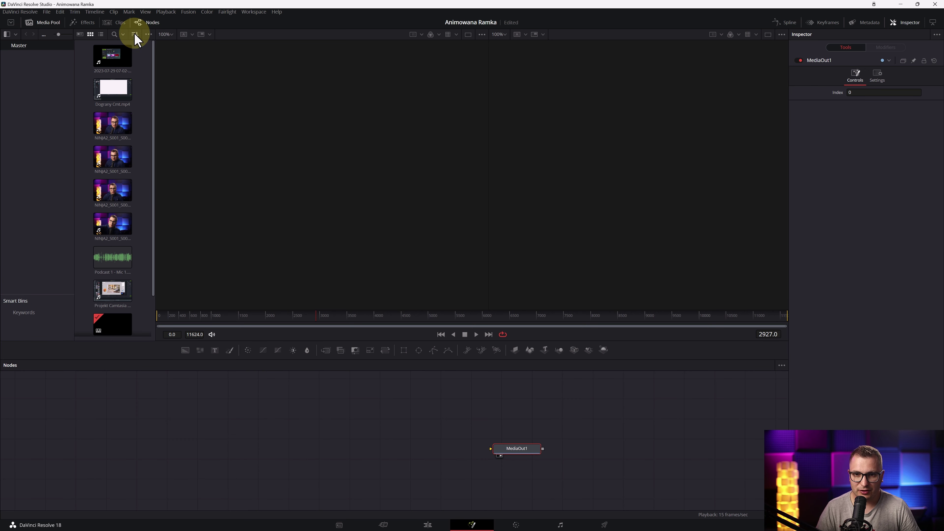
click(150, 26)
click(151, 27)
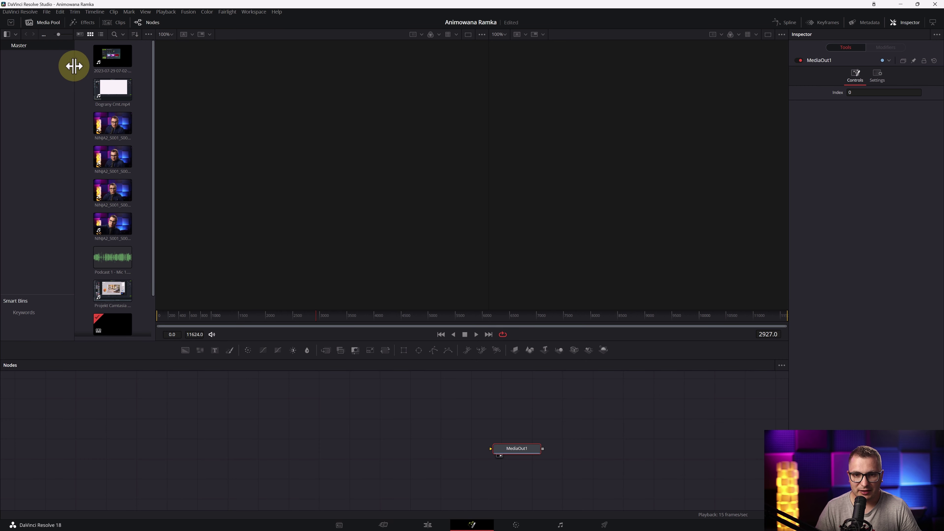
scroll(111, 238, down, 2)
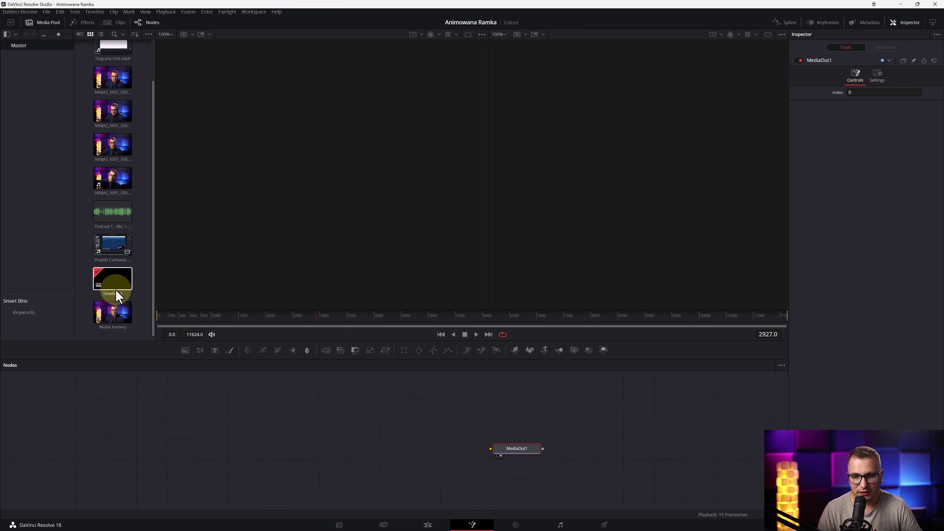
mouse_move(109, 310)
mouse_down()
mouse_move(132, 427)
mouse_move(178, 446)
mouse_up()
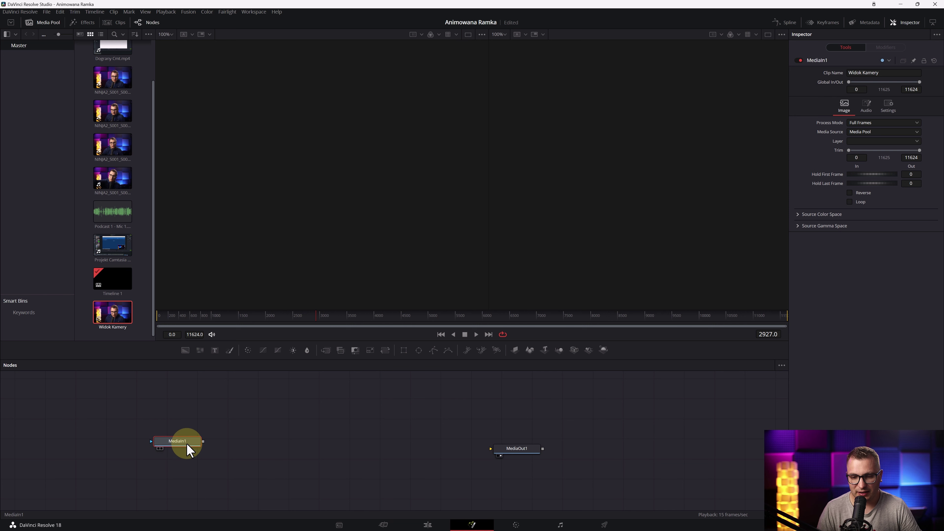
key(1)
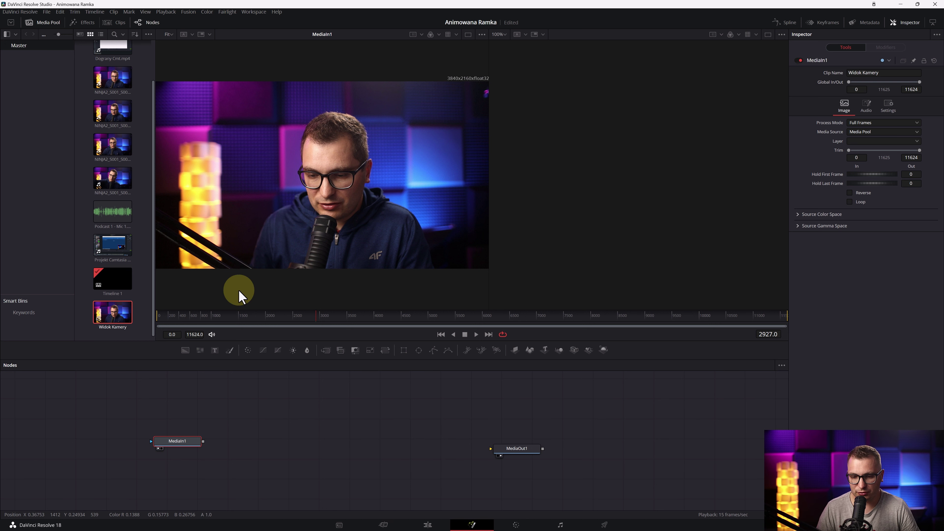
Merge the camera input with Background1 and wire a new Rectangle1 into Merge1's mask input
click(185, 350)
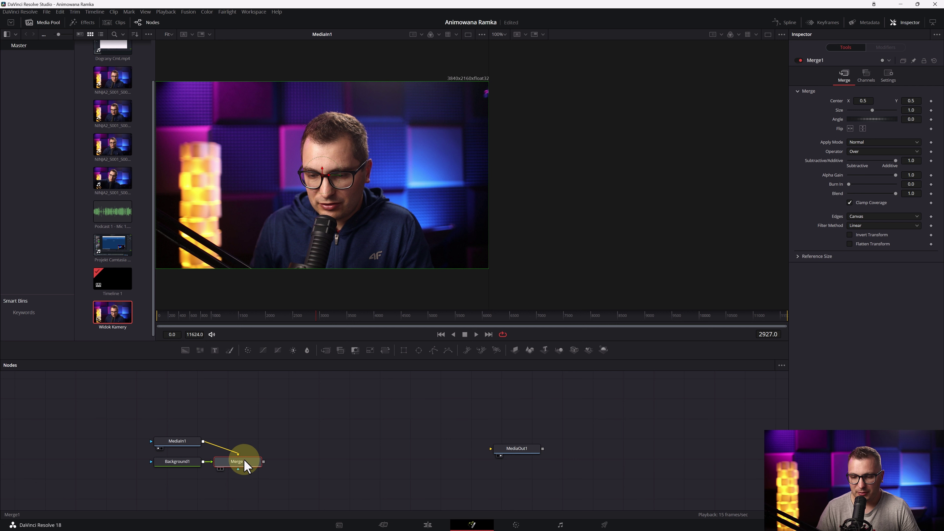
key(1)
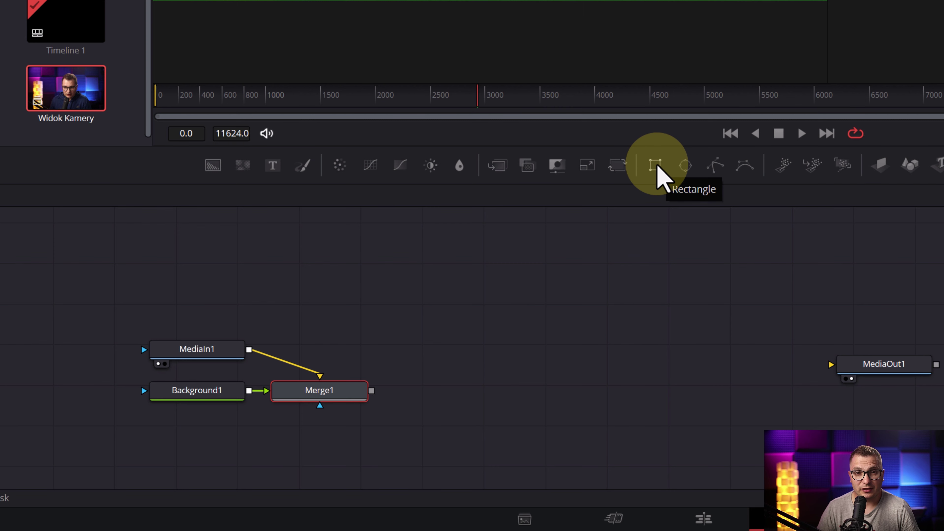
drag(657, 166, 467, 355)
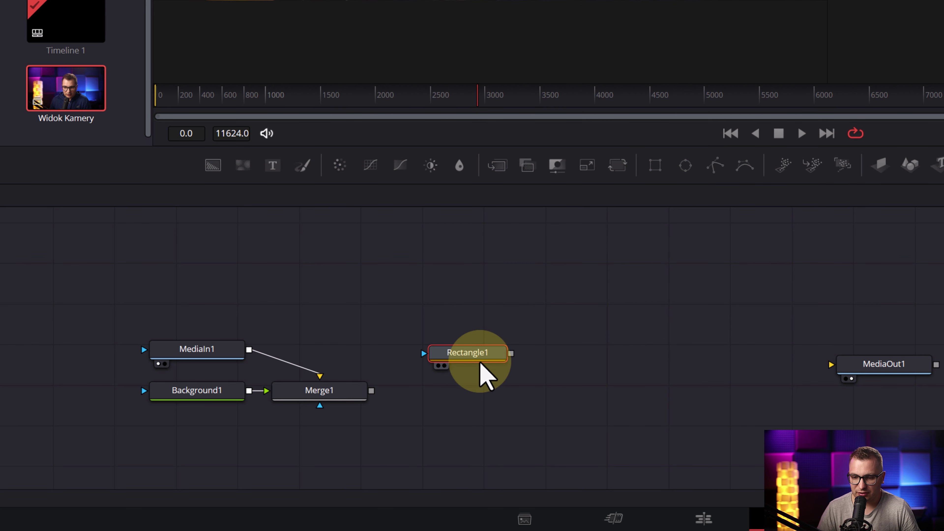
click(512, 352)
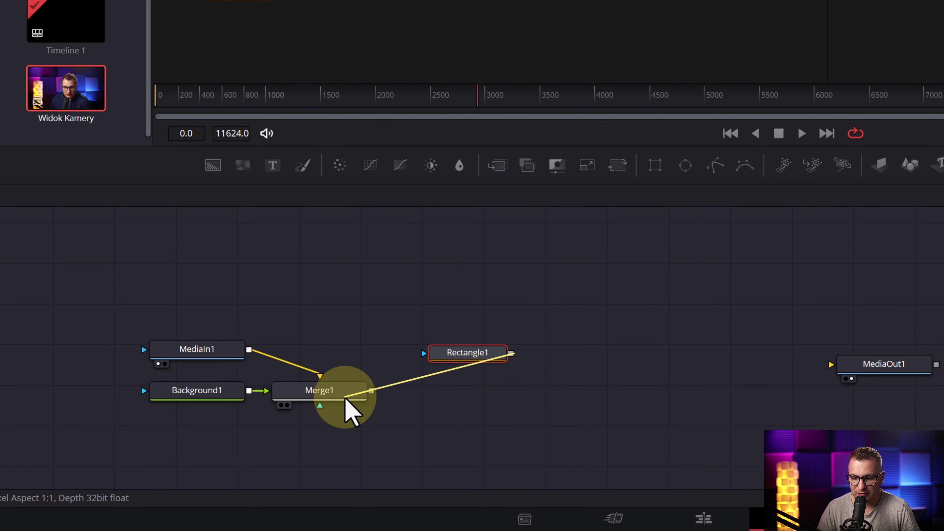
drag(512, 354, 346, 400)
click(462, 356)
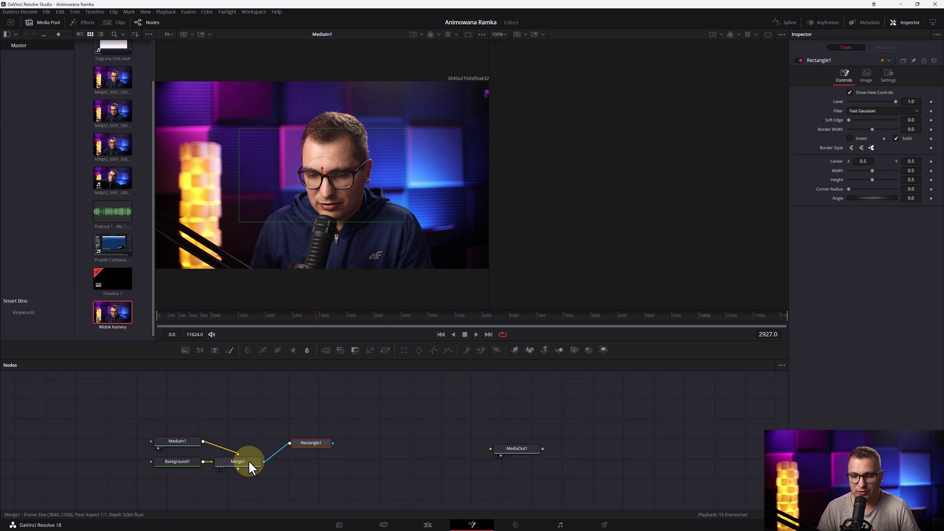
Swap Merge1's inputs and make Background1 transparent so the camera fills the rectangle
click(244, 466)
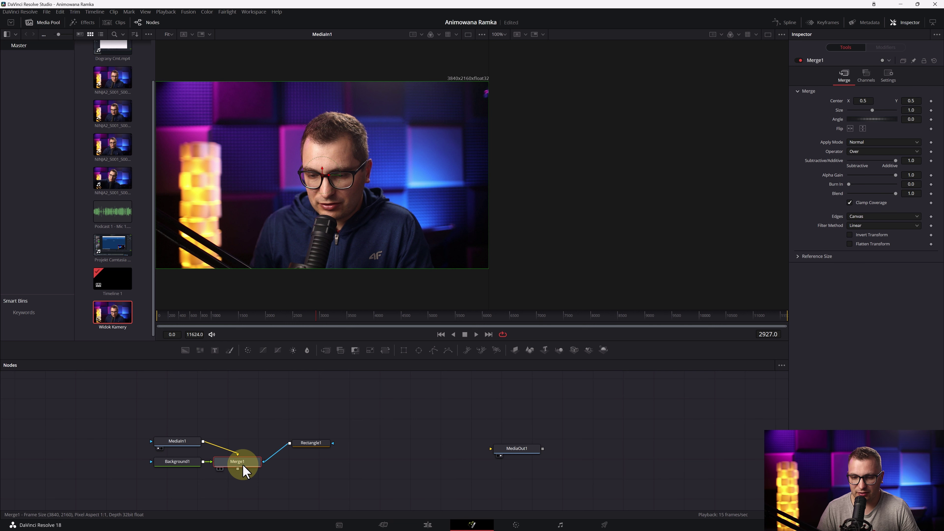
key(1)
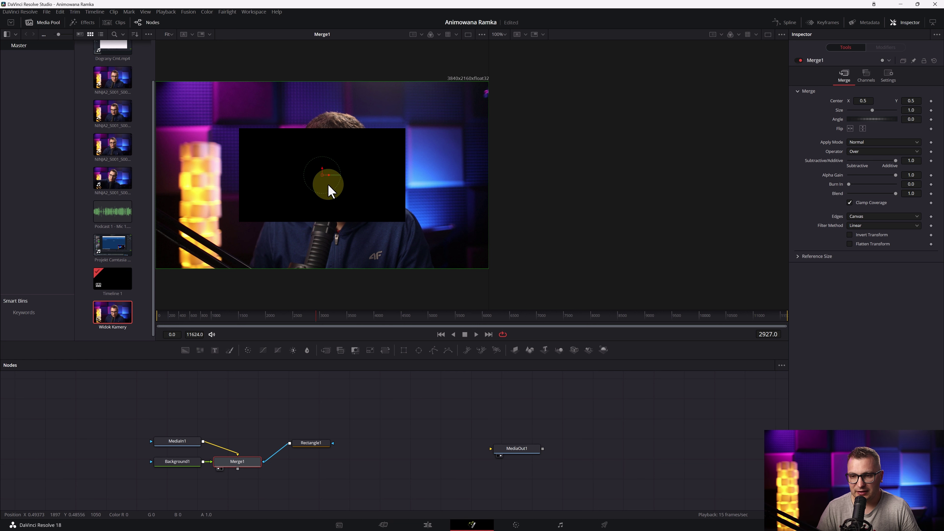
right_click(241, 461)
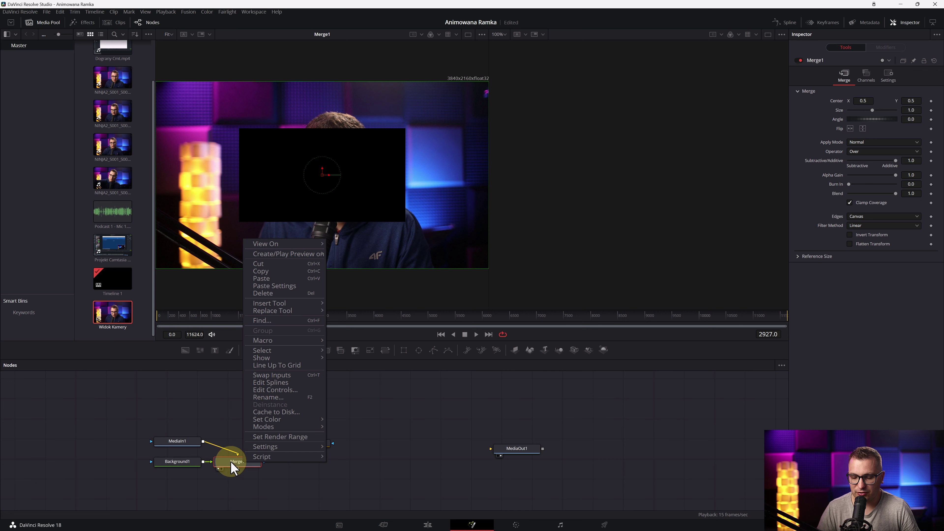
click(271, 376)
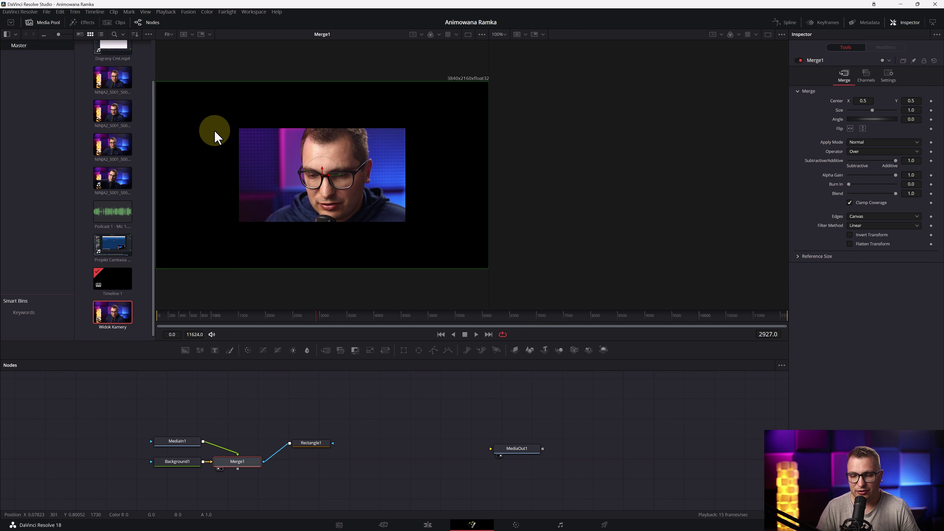
click(182, 465)
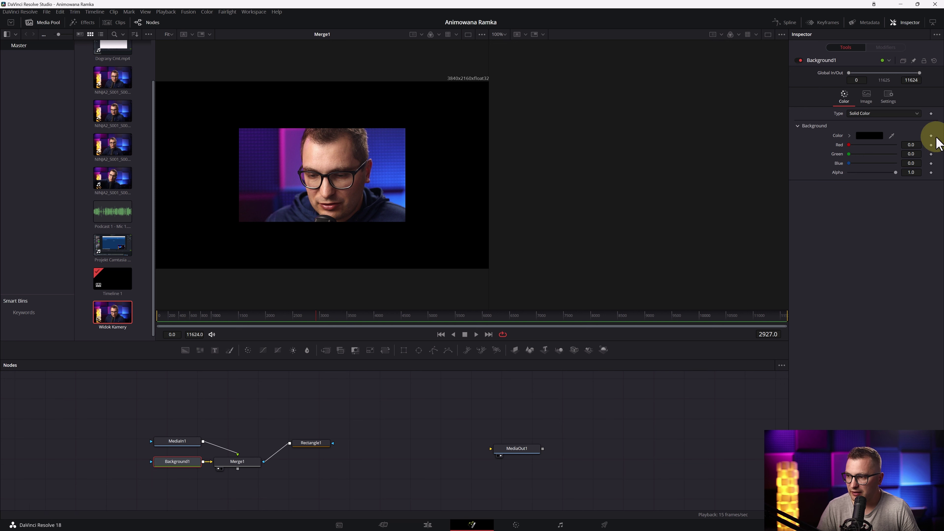
drag(895, 172, 843, 173)
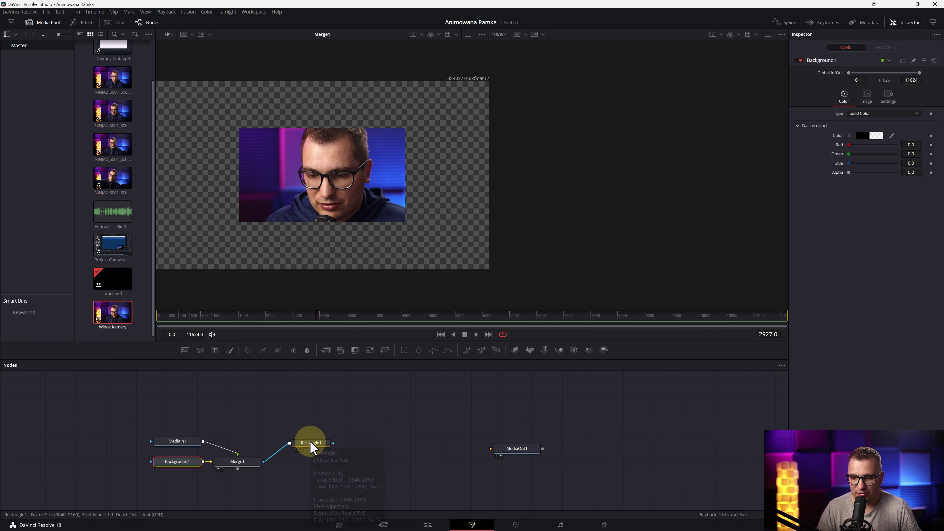
Relink Rectangle1, set its height to 1.0 and corner radius 0.346, and move the nodes up
click(313, 446)
drag(260, 467, 262, 462)
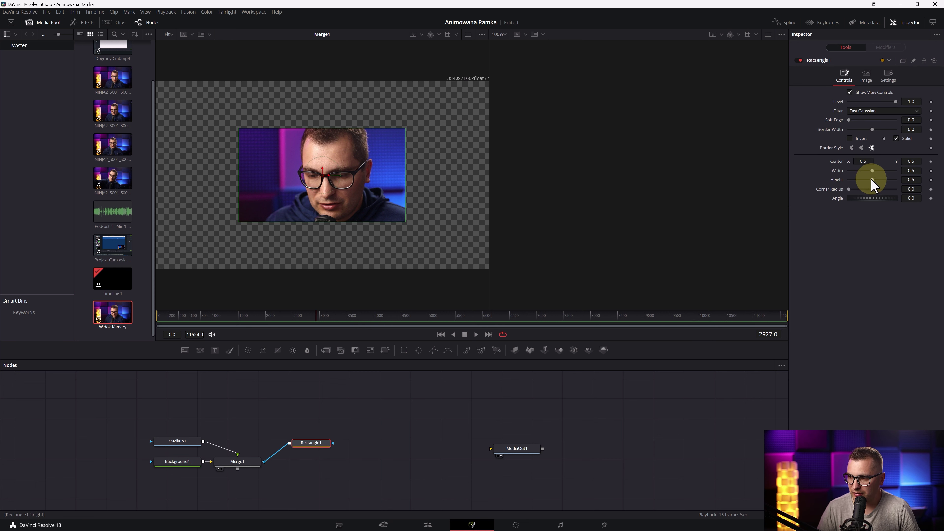
drag(871, 179, 895, 180)
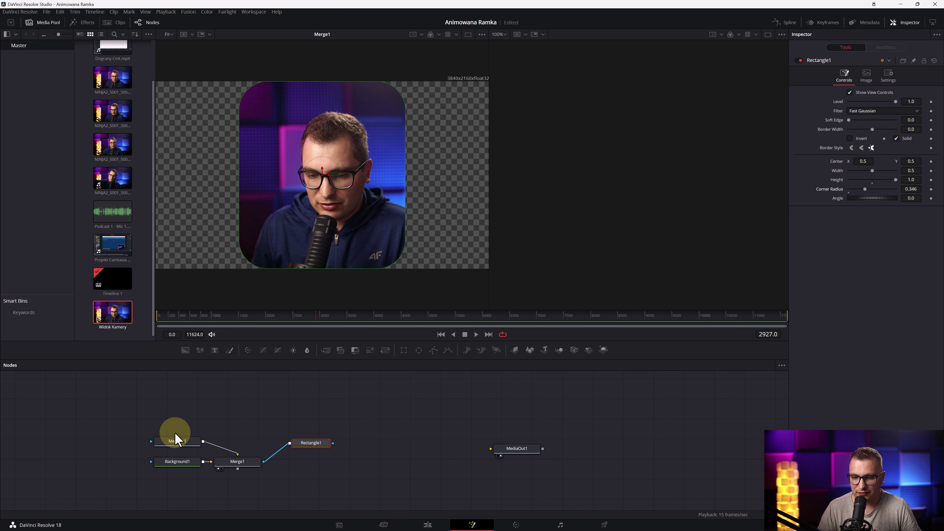
drag(144, 421, 386, 495)
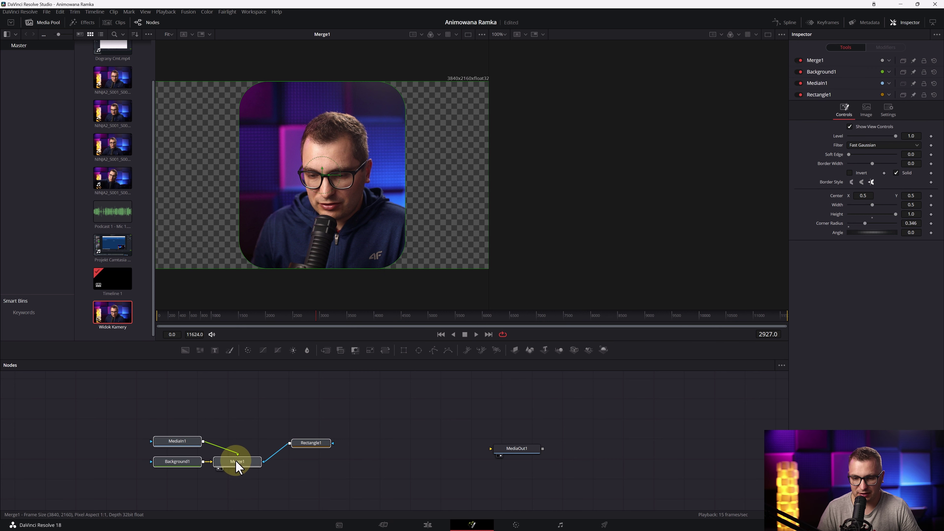
drag(237, 465, 238, 419)
click(390, 459)
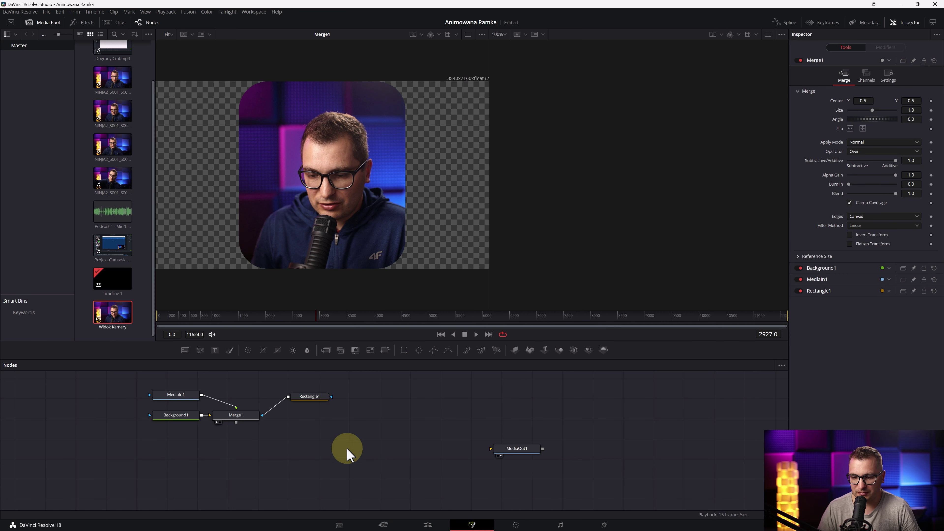
Add a Background2 node merged below Merge1 as Merge2
click(240, 423)
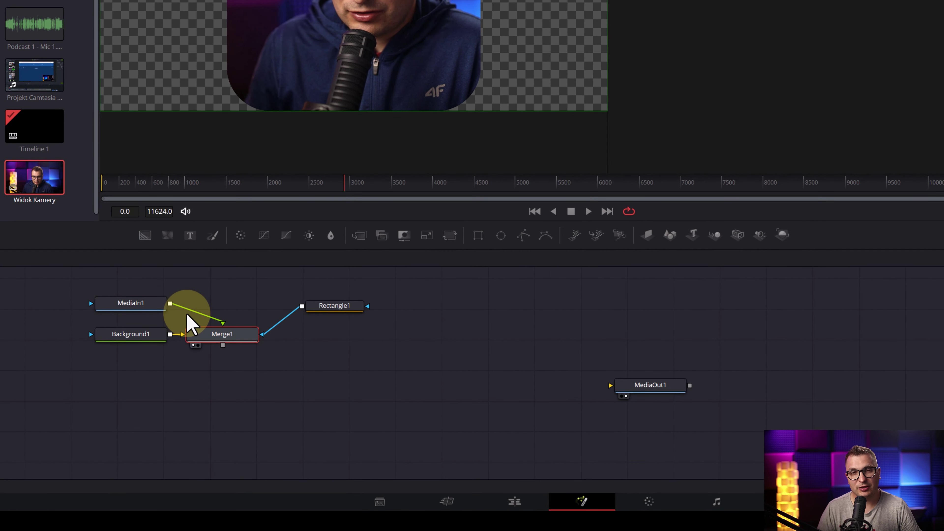
click(145, 234)
click(224, 363)
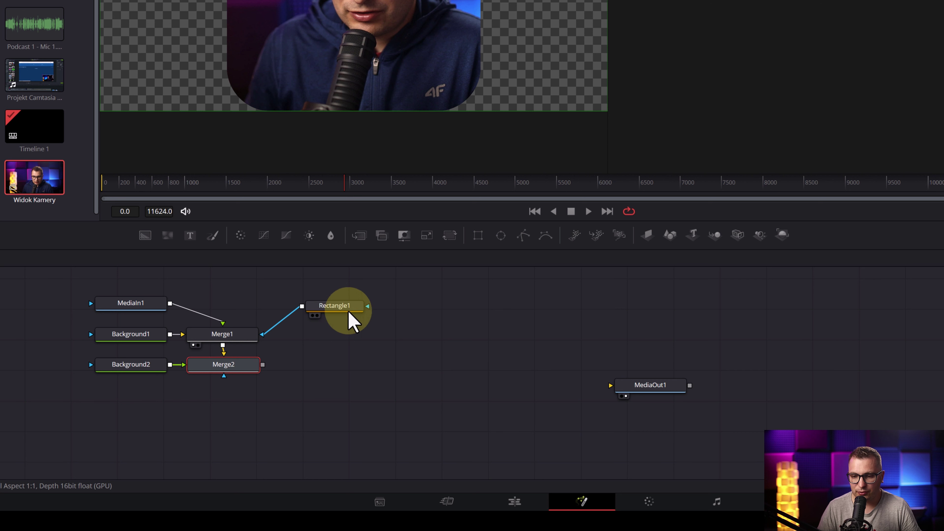
Paste a copy of Rectangle1 and wire Rectangle1_1 into Merge2's mask input
click(336, 307)
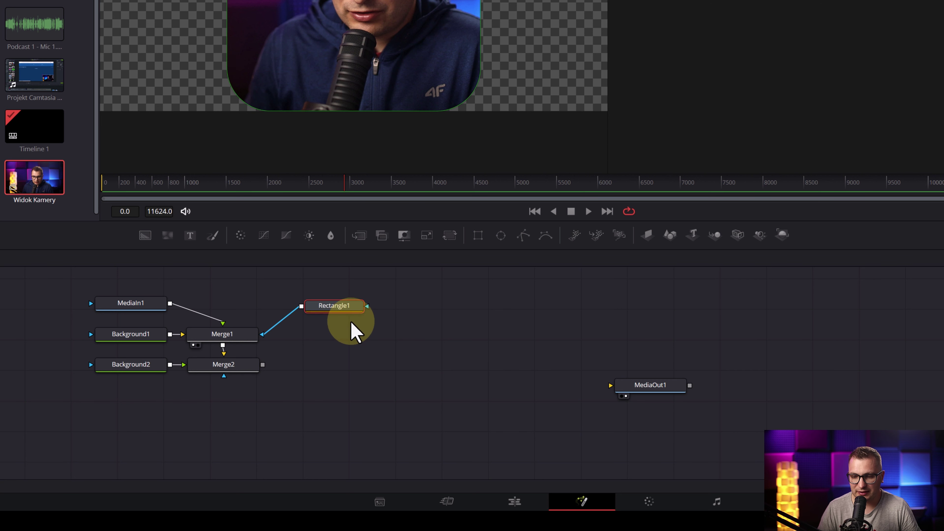
key(ctrl+c)
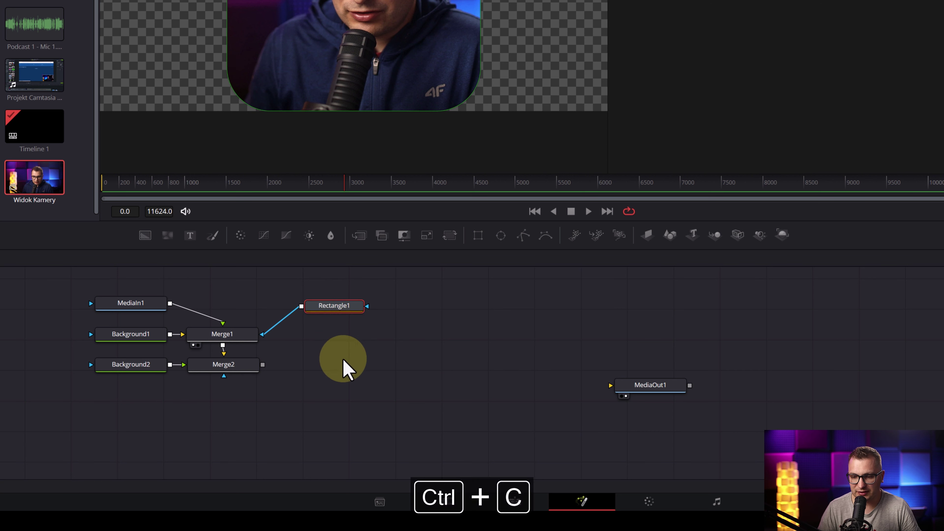
click(313, 336)
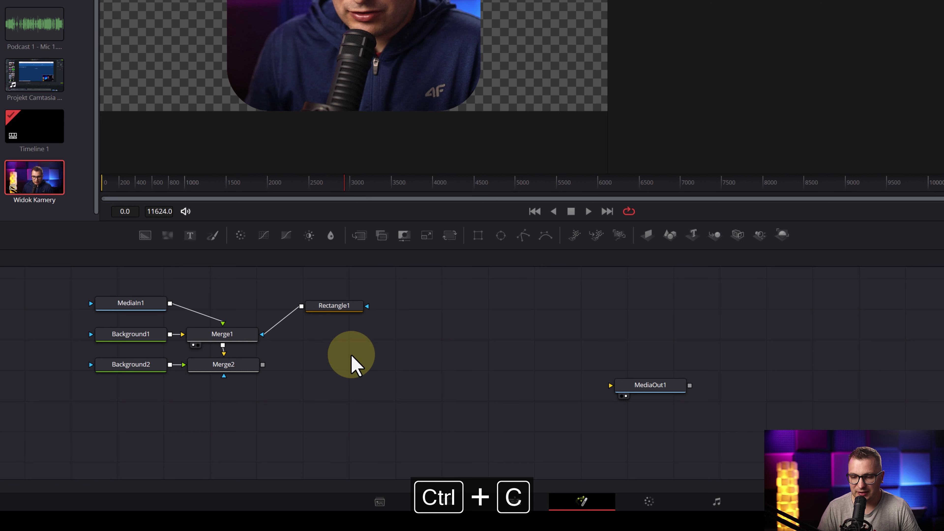
key(ctrl+v)
drag(336, 366, 255, 375)
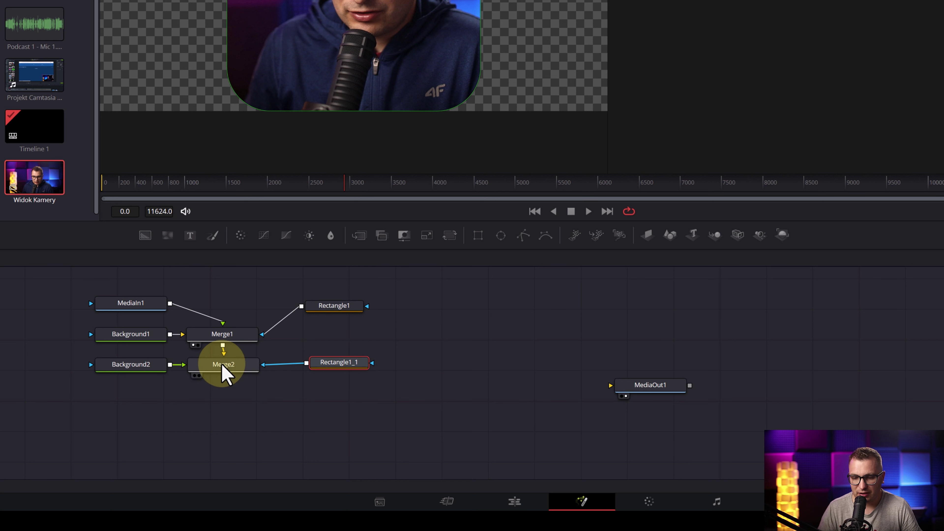
click(128, 365)
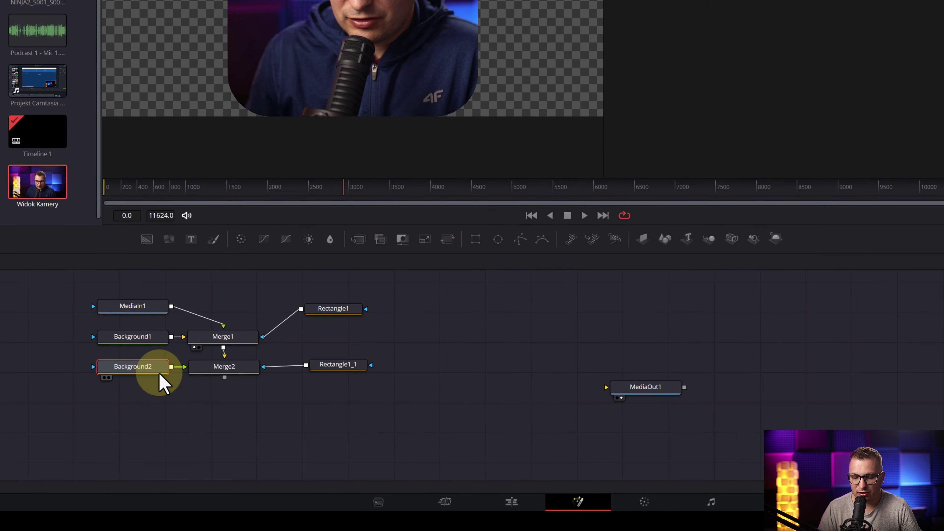
Set Background2's colour to blue #314790 (R 0.192, G 0.278, B 0.565)
click(861, 132)
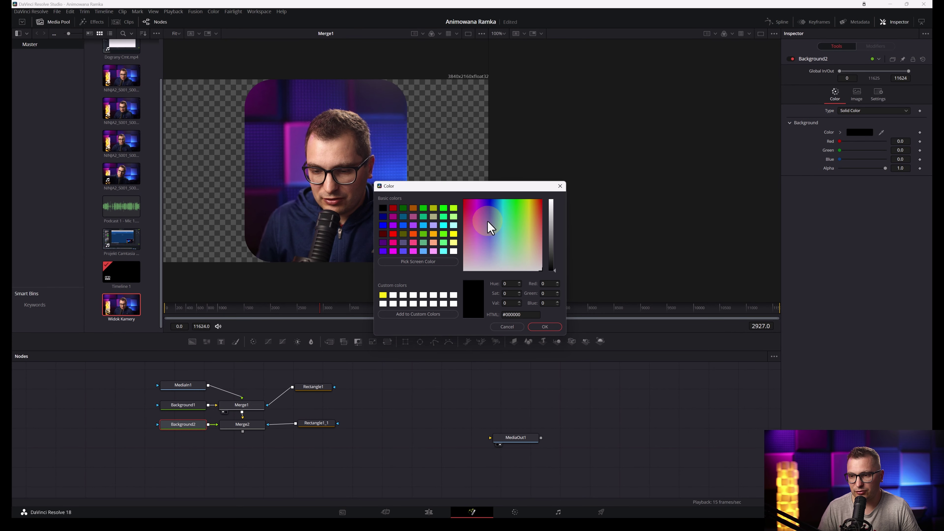
click(493, 221)
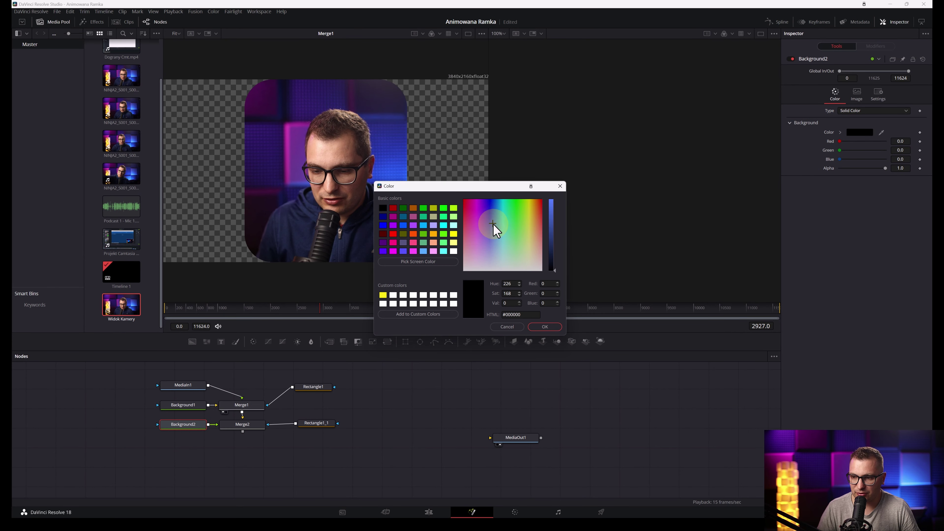
click(550, 231)
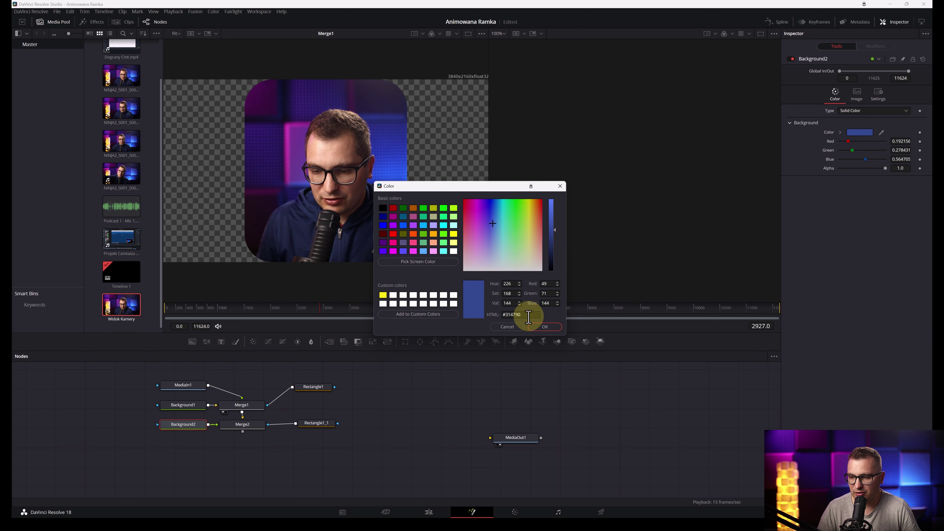
click(545, 326)
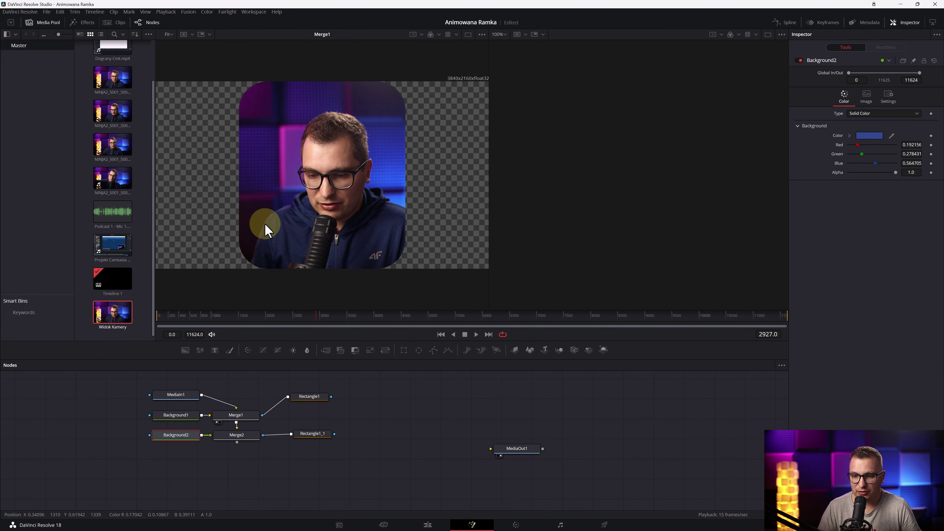
Show Merge2's solid blue rounded rectangle in the viewer
click(230, 438)
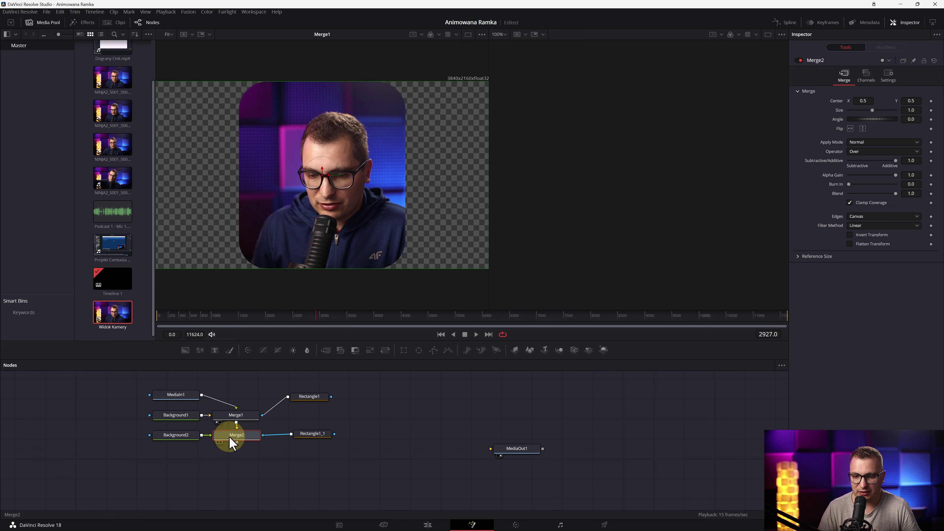
key(1)
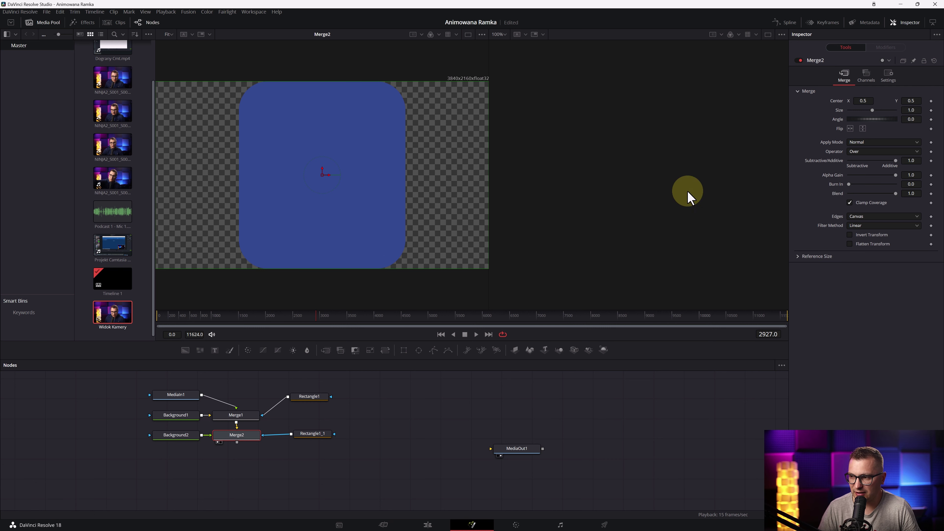
click(312, 439)
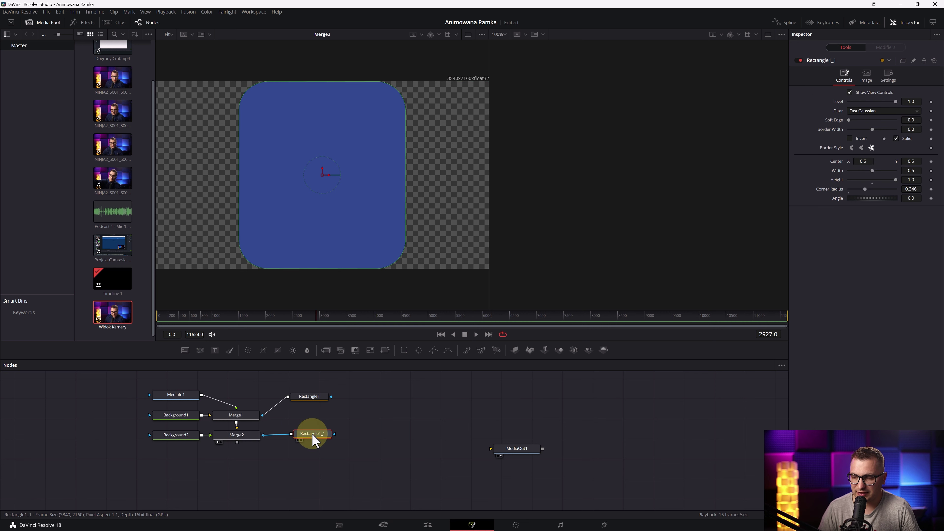
Uncheck Solid on Rectangle1_1 and set its border width to 0.029
click(896, 138)
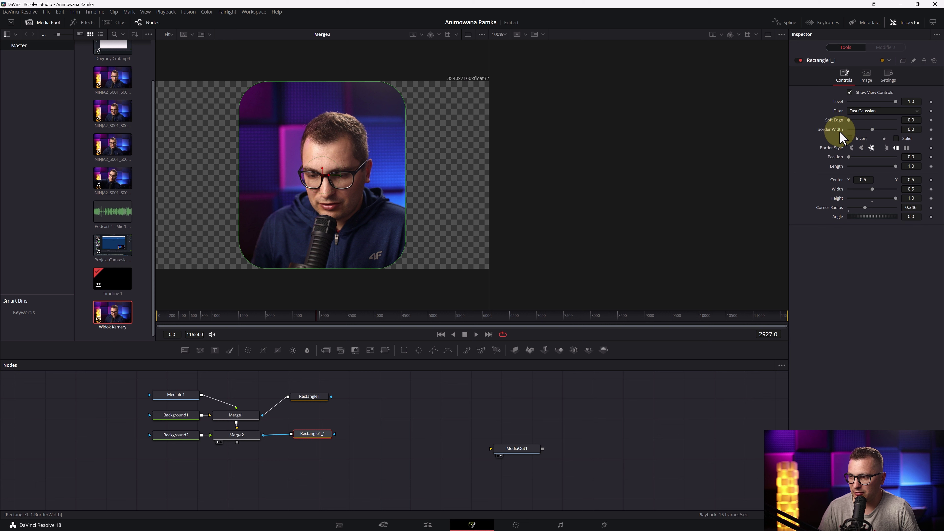
drag(872, 129, 876, 129)
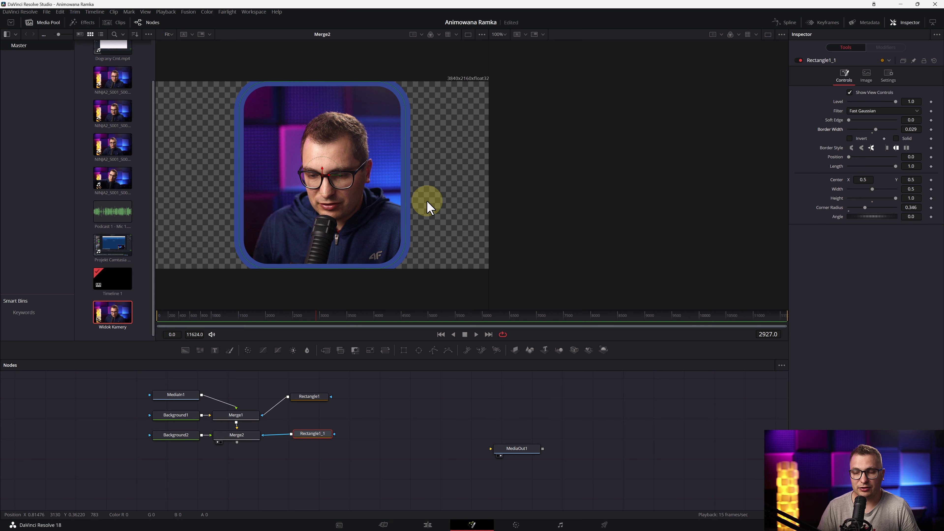
click(335, 412)
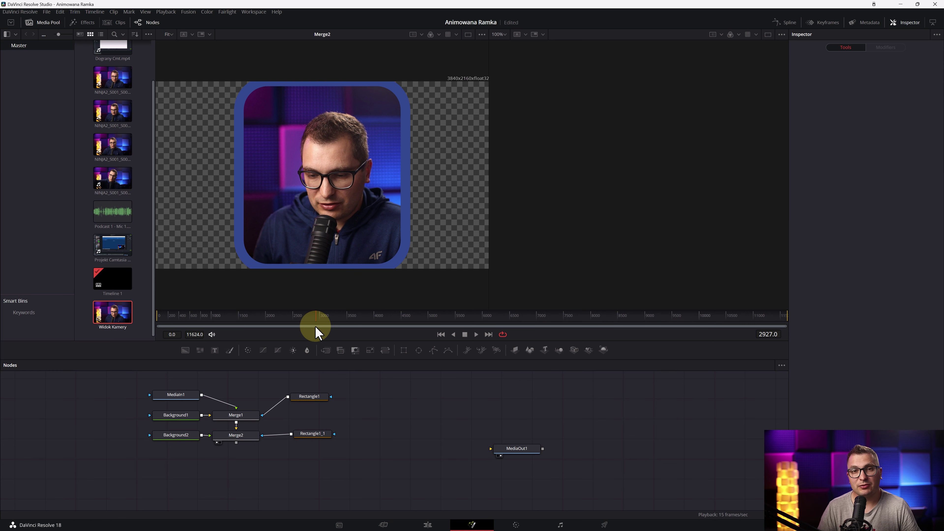
Add a new Background3 layer merged through Merge3 below Merge2
click(235, 435)
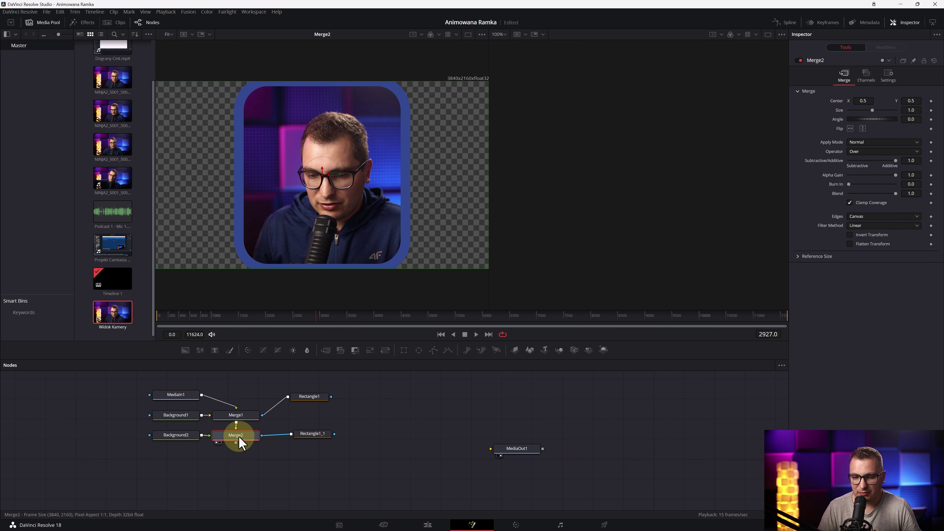
click(184, 350)
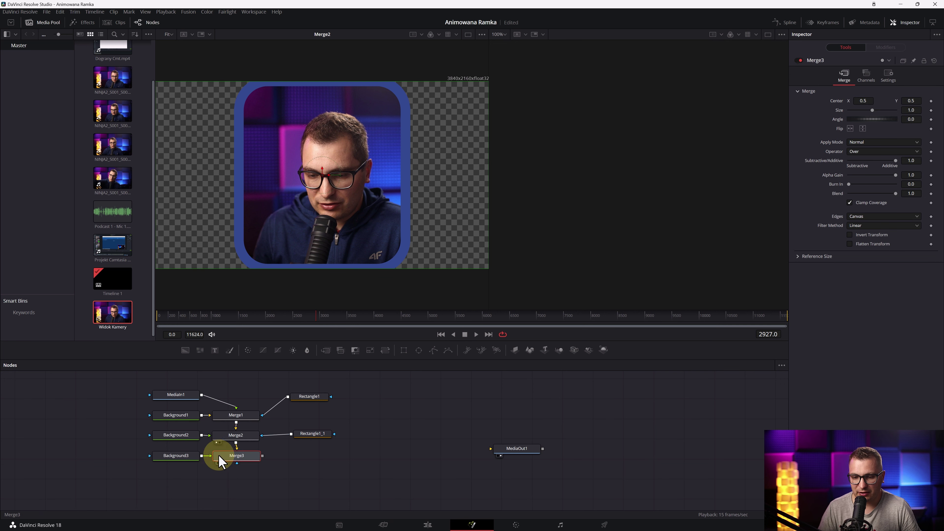
drag(232, 461, 228, 469)
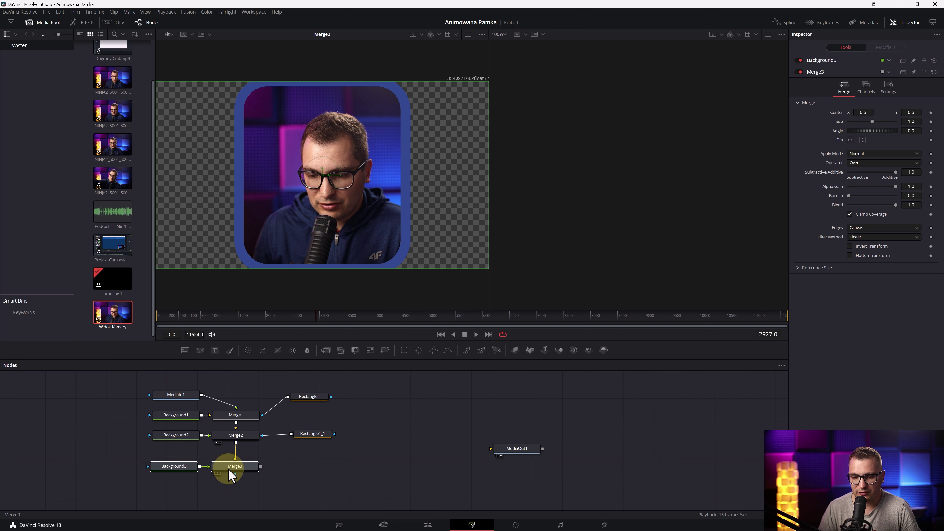
click(304, 467)
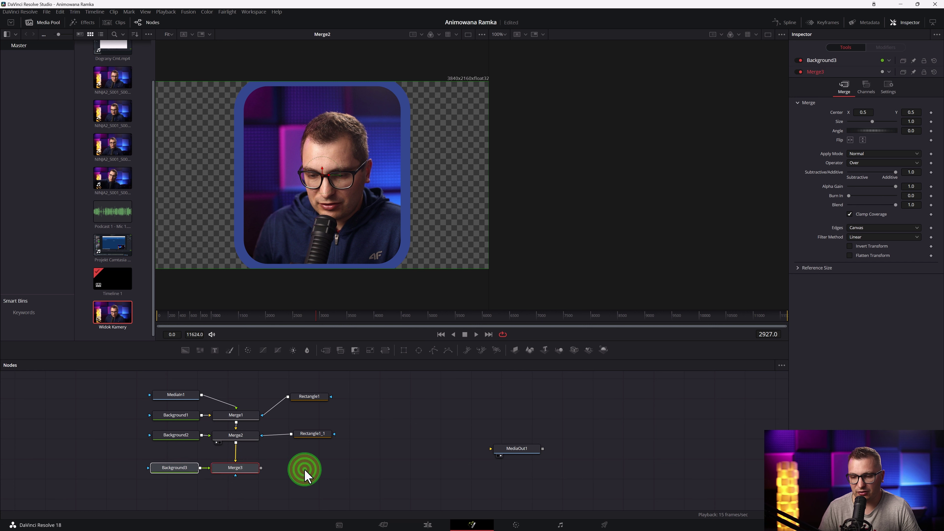
Duplicate the outline rectangle mask as Rectangle1_1_1 and connect it as Background3's mask
click(308, 434)
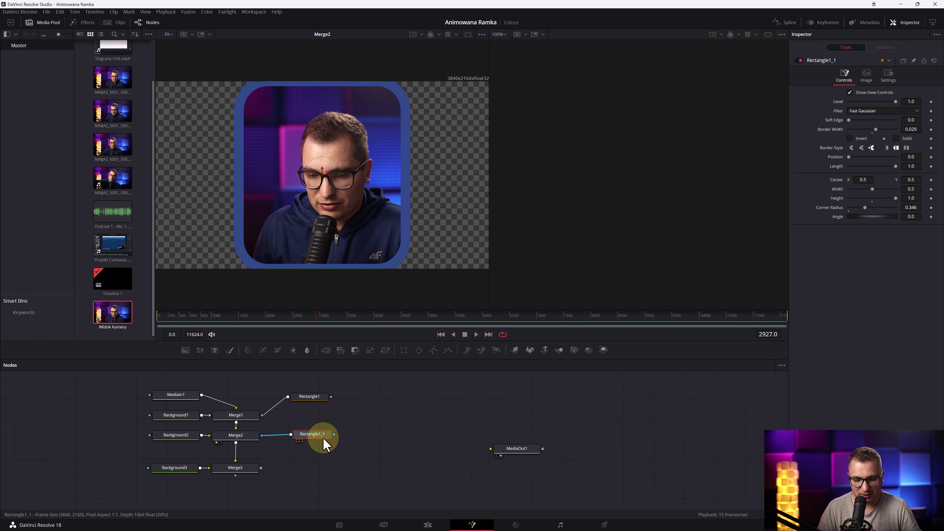
key(ctrl+c)
click(312, 461)
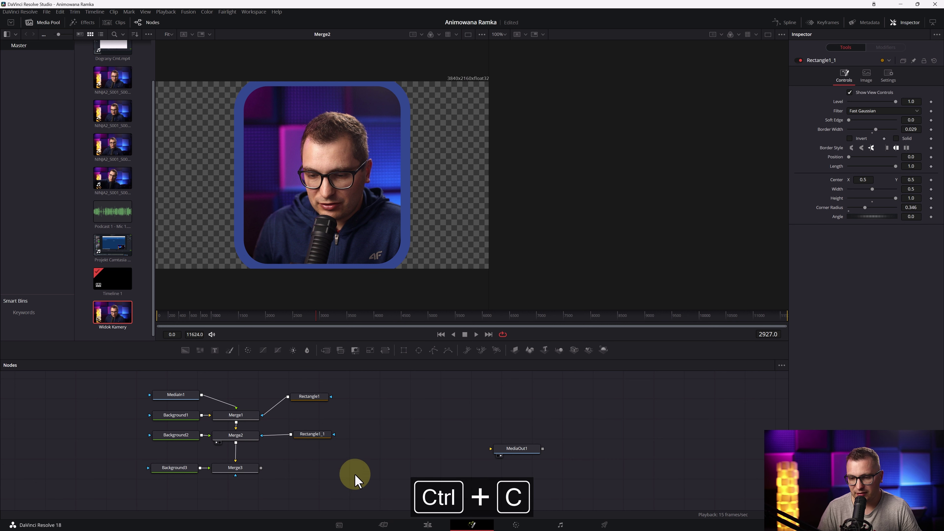
key(ctrl+v)
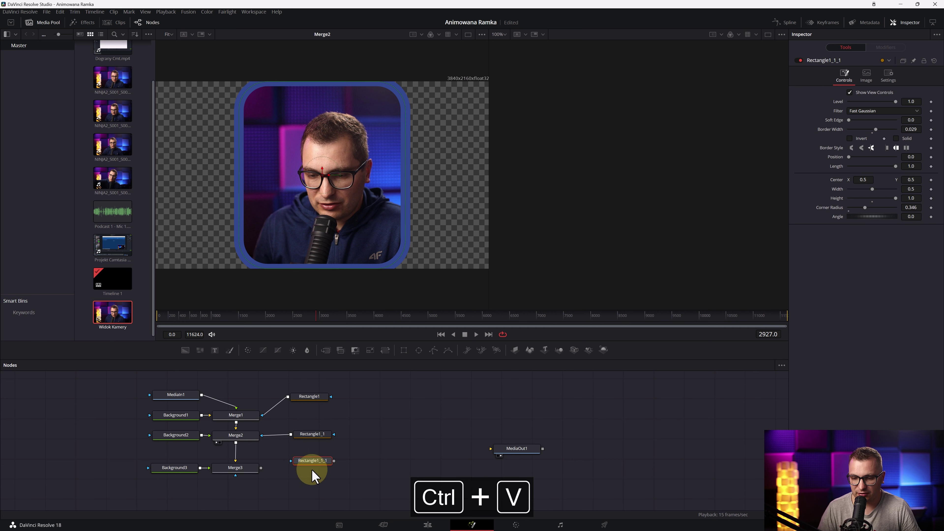
drag(334, 461, 83, 475)
drag(176, 475, 149, 477)
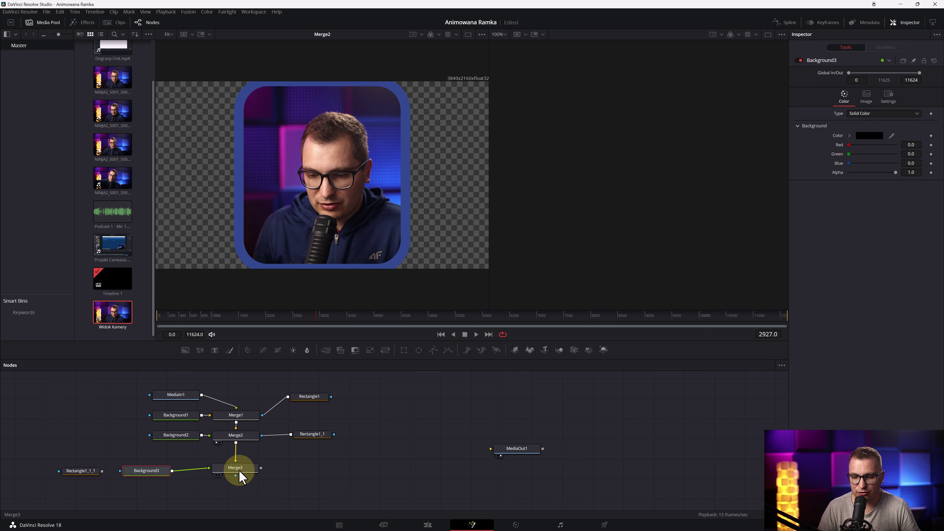
drag(103, 471, 121, 470)
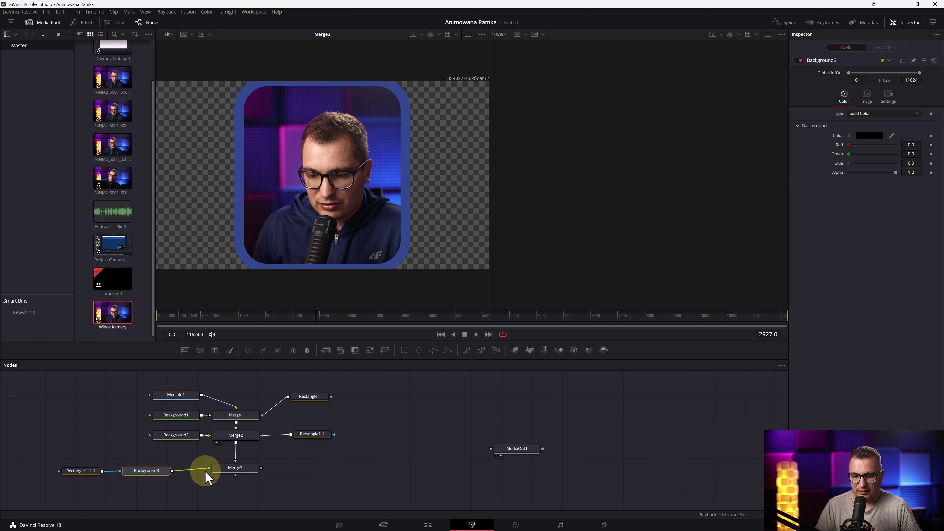
View Merge3's black rounded border result and select Background3 for its colour settings
click(230, 469)
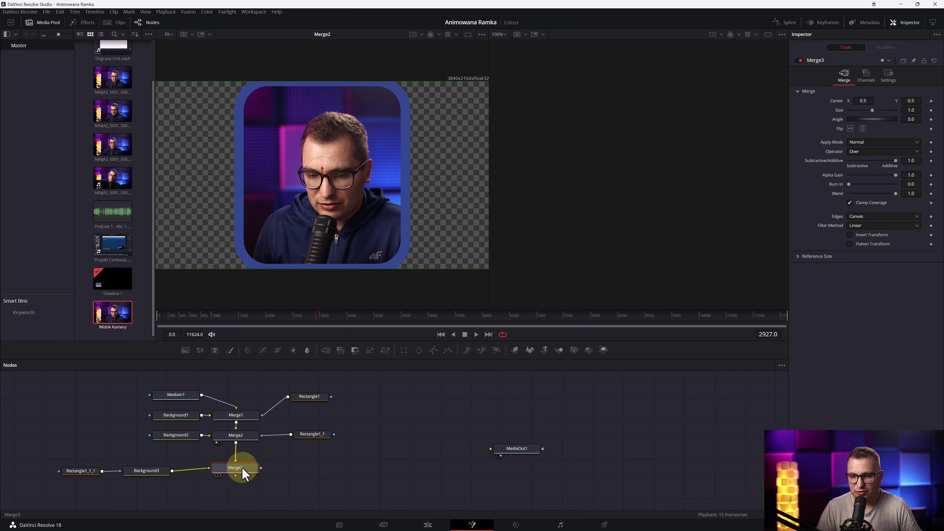
key(1)
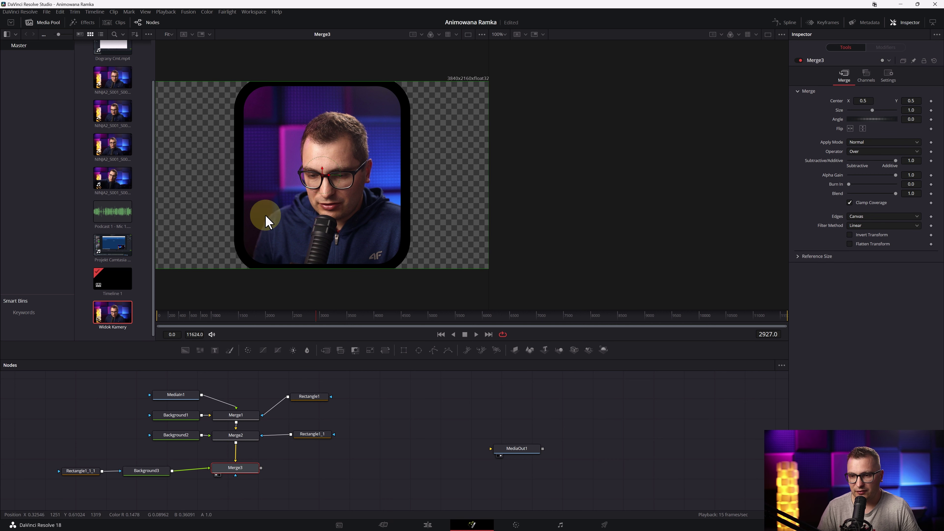
click(151, 471)
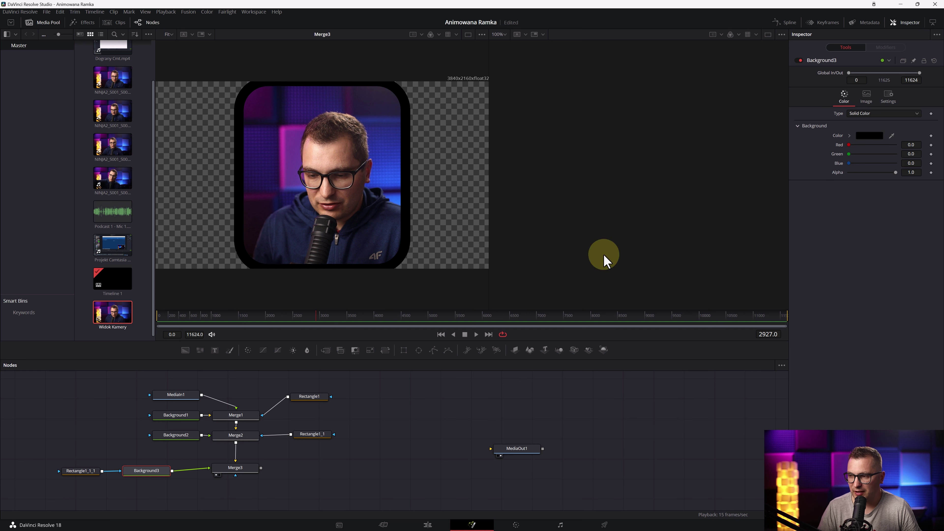
Colour Background3 cyan (#00f1e1), then select the Rectangle1_1_1 mask
click(870, 135)
mouse_move(497, 213)
mouse_down()
mouse_move(503, 205)
mouse_move(554, 209)
mouse_up()
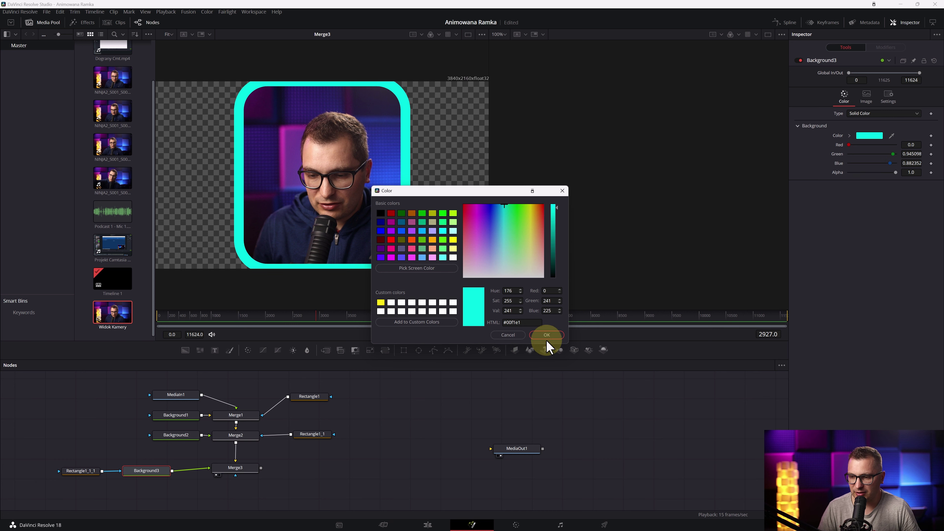
click(537, 336)
click(293, 301)
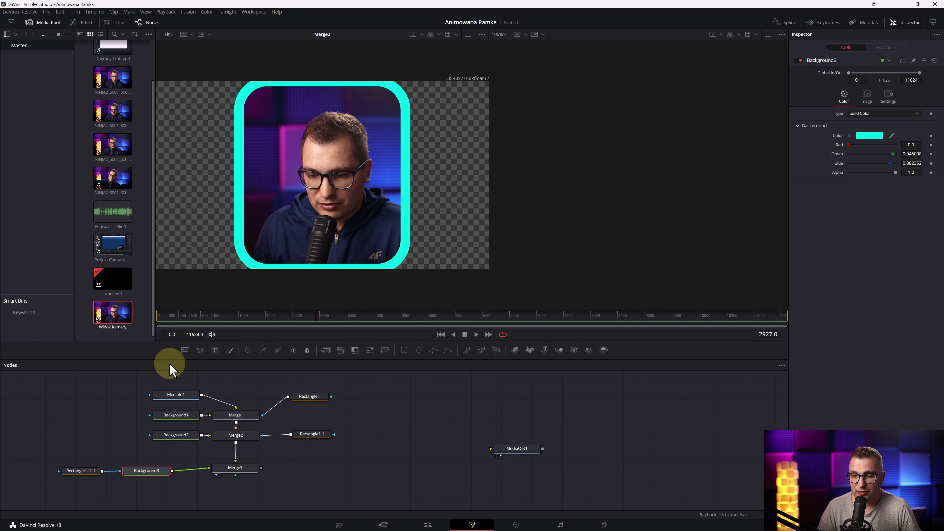
click(82, 475)
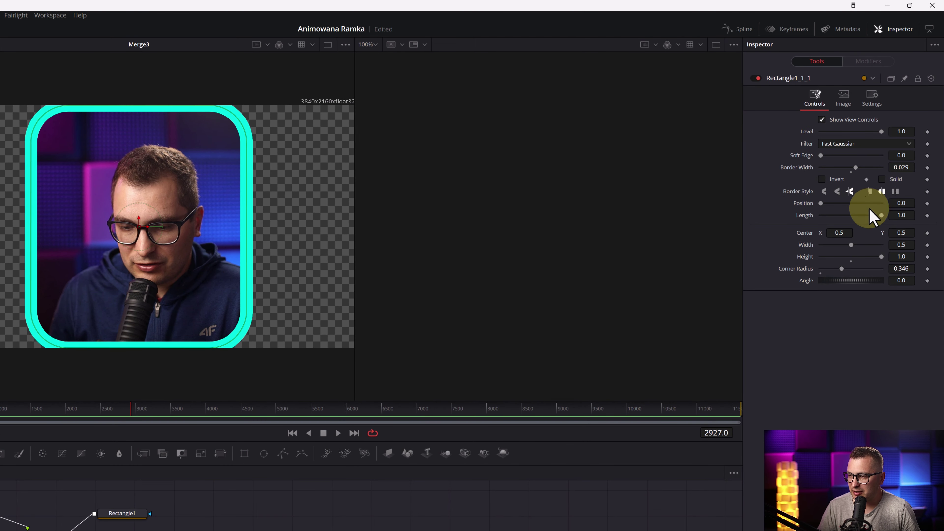
Set Rectangle1_1_1 to length 0.181 and soft edge 0.0079, then return to the first frame
drag(880, 216, 832, 216)
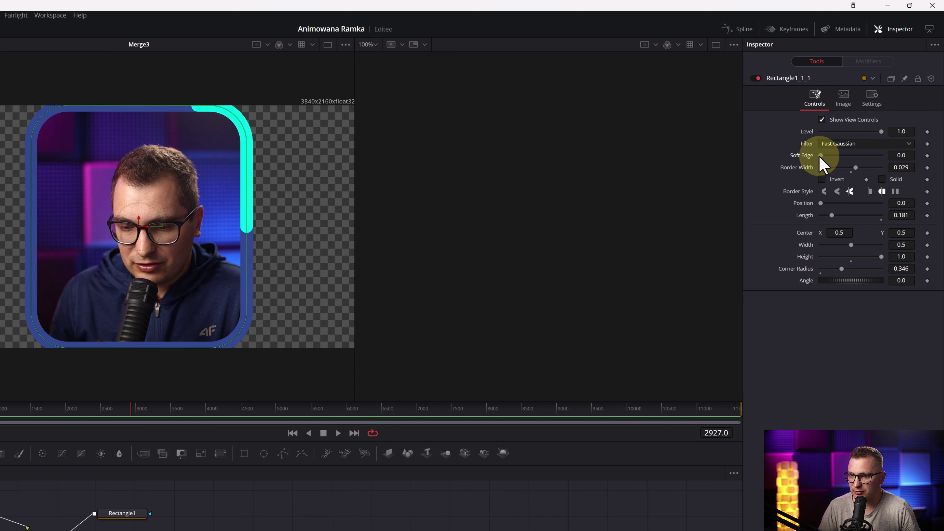
drag(819, 155, 821, 159)
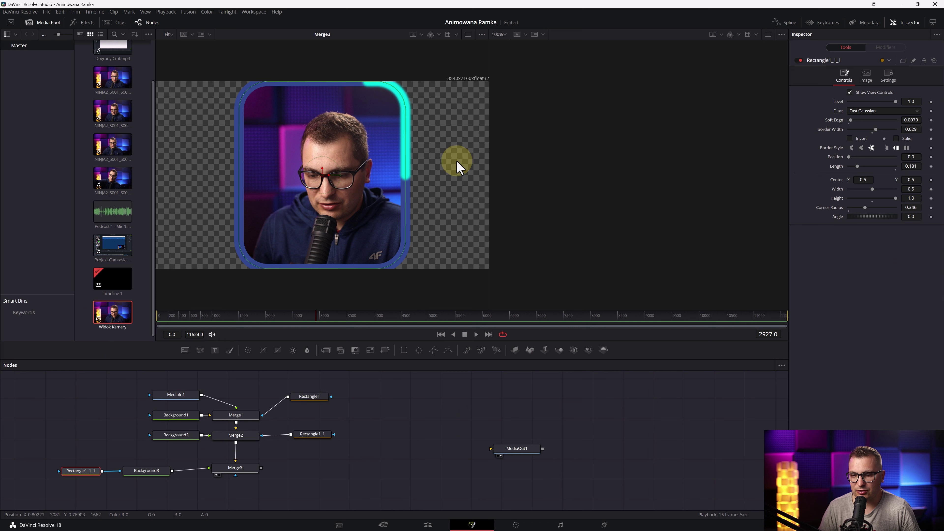
click(155, 318)
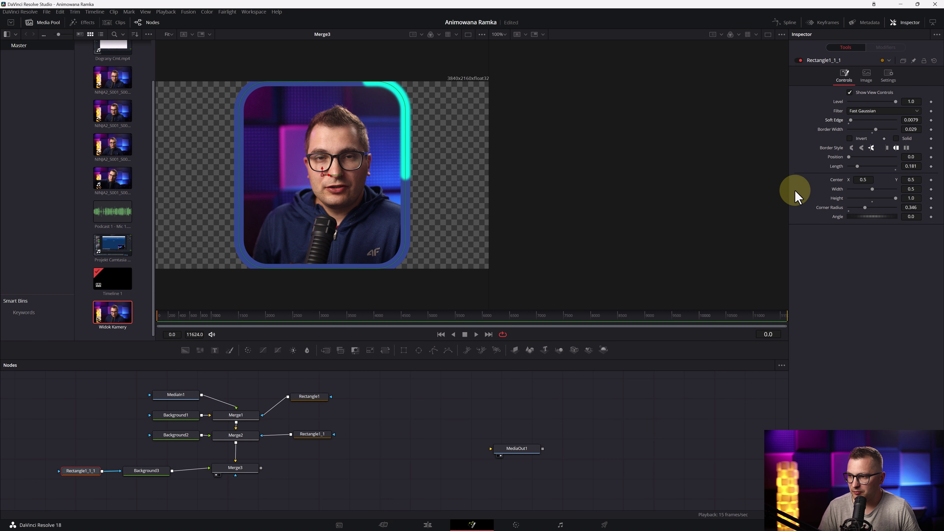
Keyframe Rectangle1_1_1's Position from frame 0 to 1.0 at the last frame, then preview playback
click(931, 157)
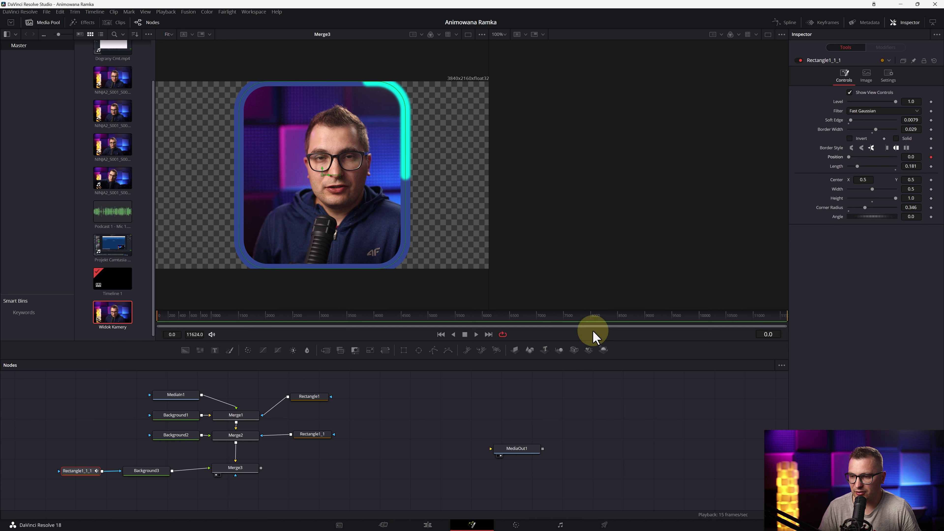
drag(613, 316, 762, 316)
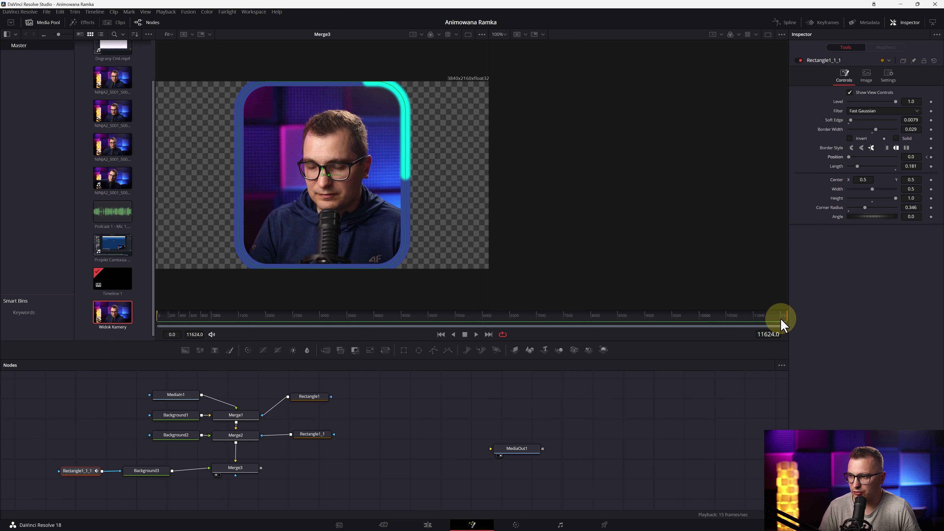
click(931, 157)
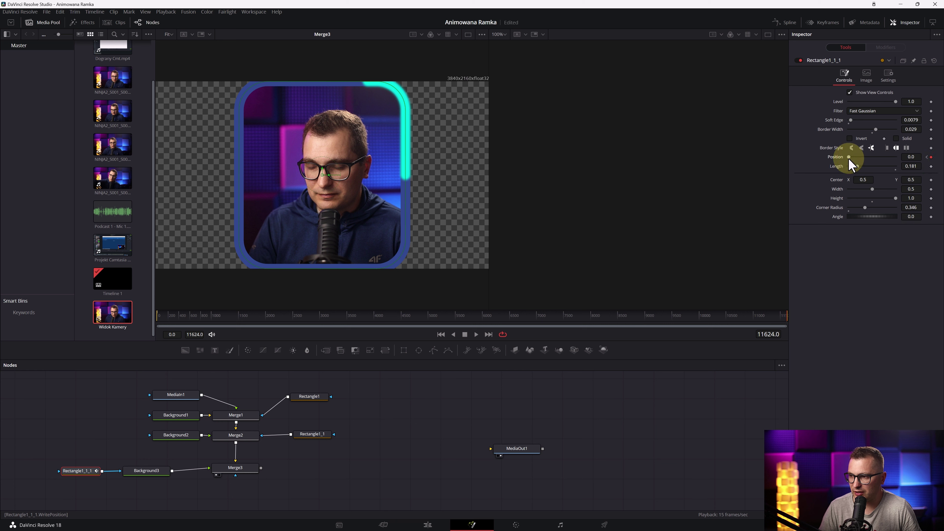
drag(850, 159, 907, 161)
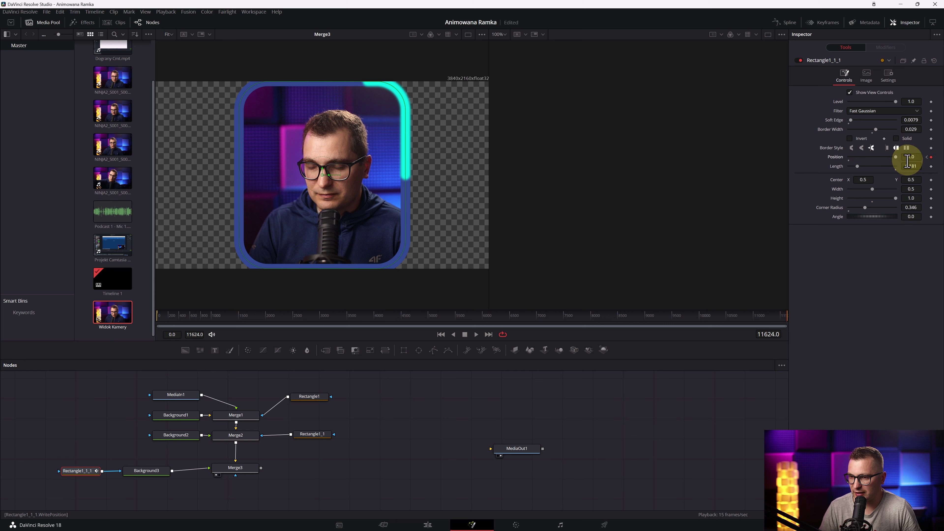
drag(269, 316, 145, 323)
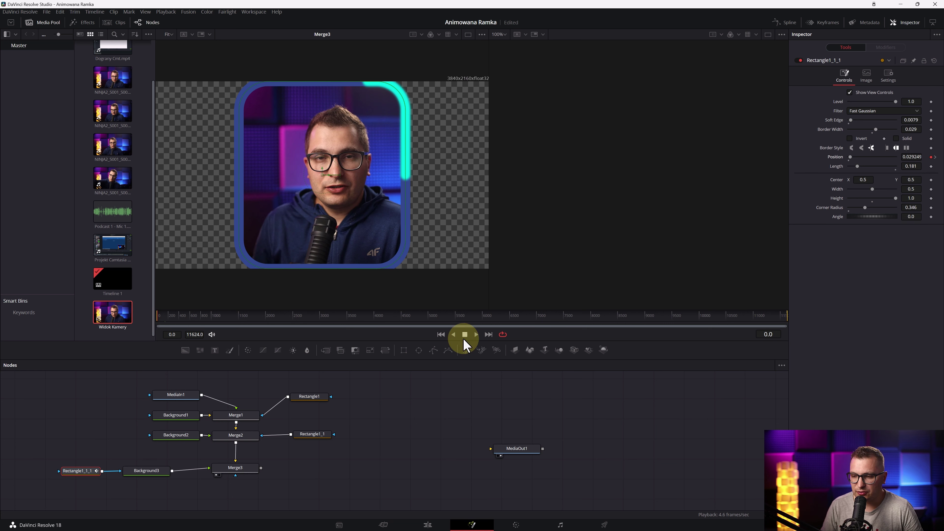
click(475, 334)
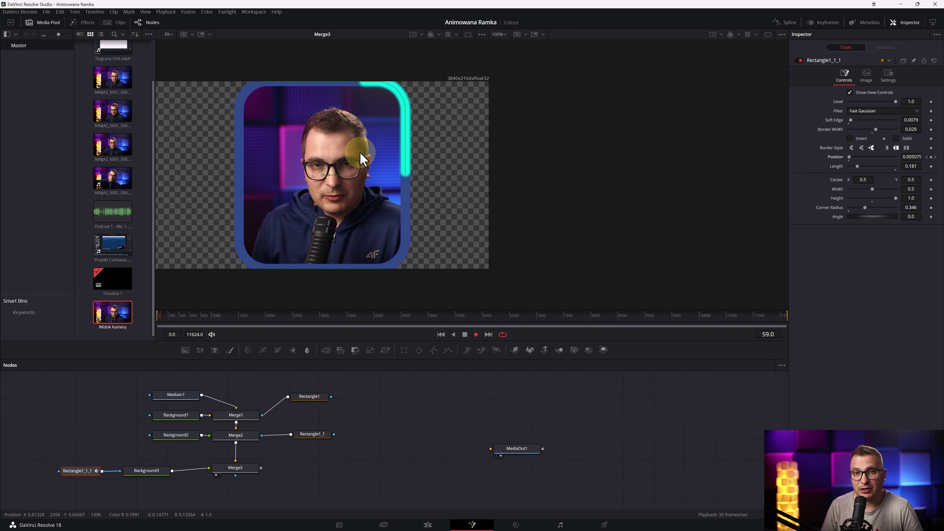
click(464, 334)
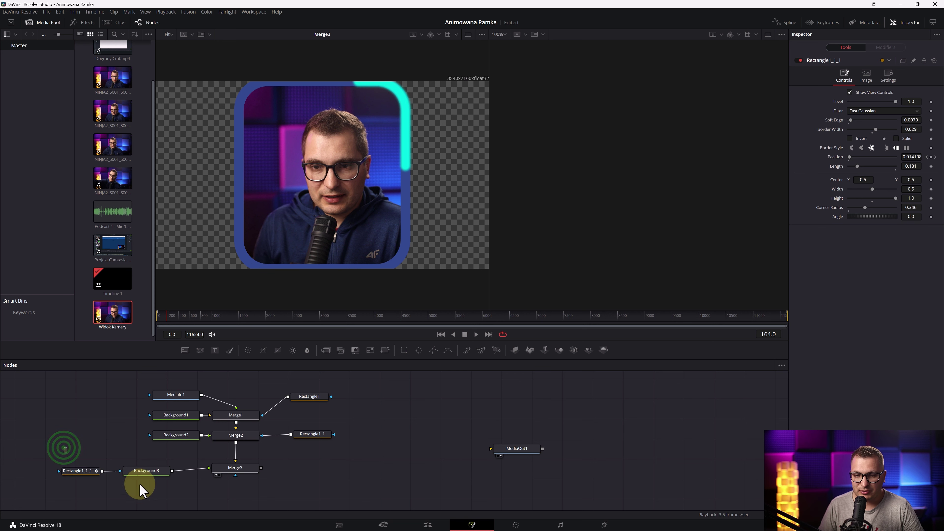
Shift Background3 and its mask left, leaving only Background3 selected
ctrl+click(143, 472)
drag(143, 471, 100, 468)
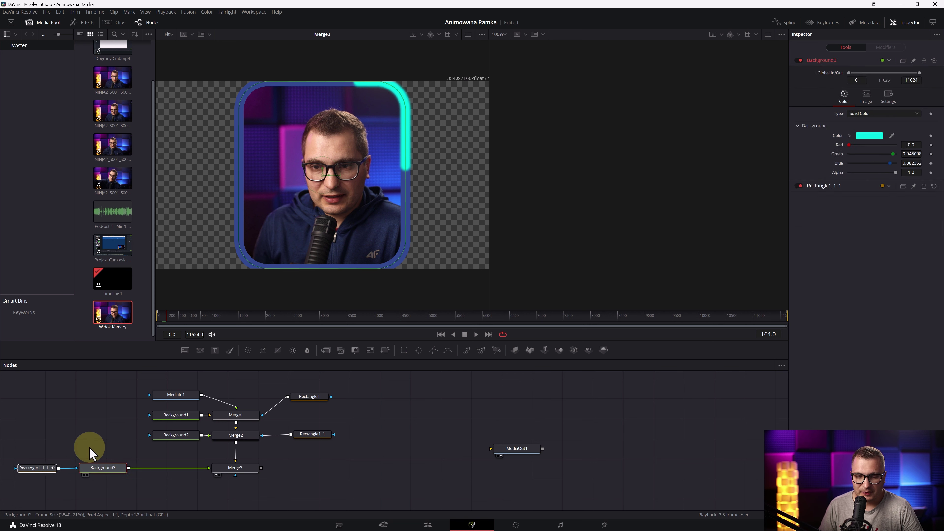
click(137, 471)
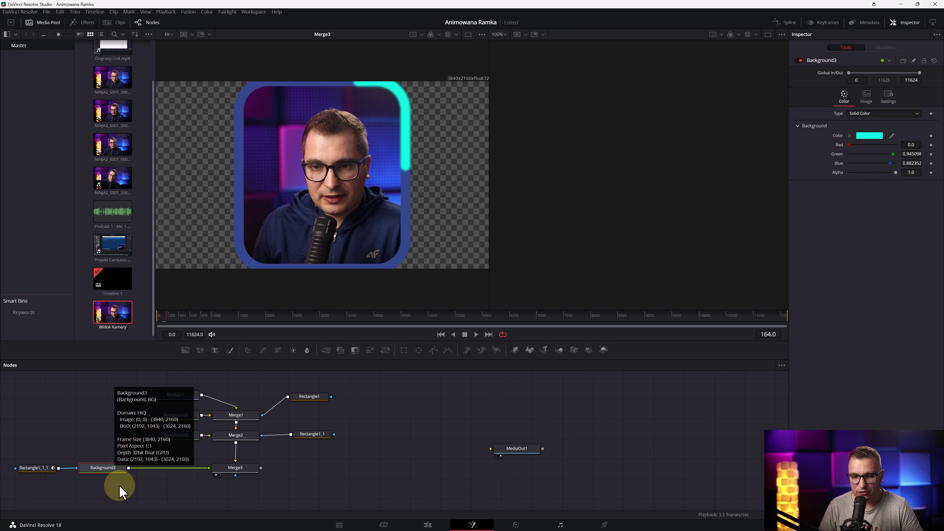
Add a Glow node after Background3 with glow size 40.9 and glow 0.858
key(ctrl+space)
text(glow)
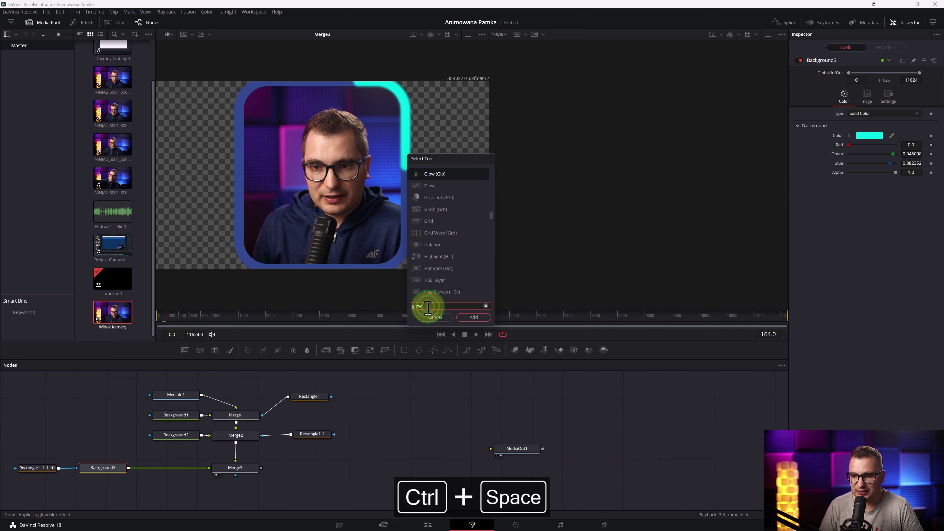
key(BackSpace)
text(w)
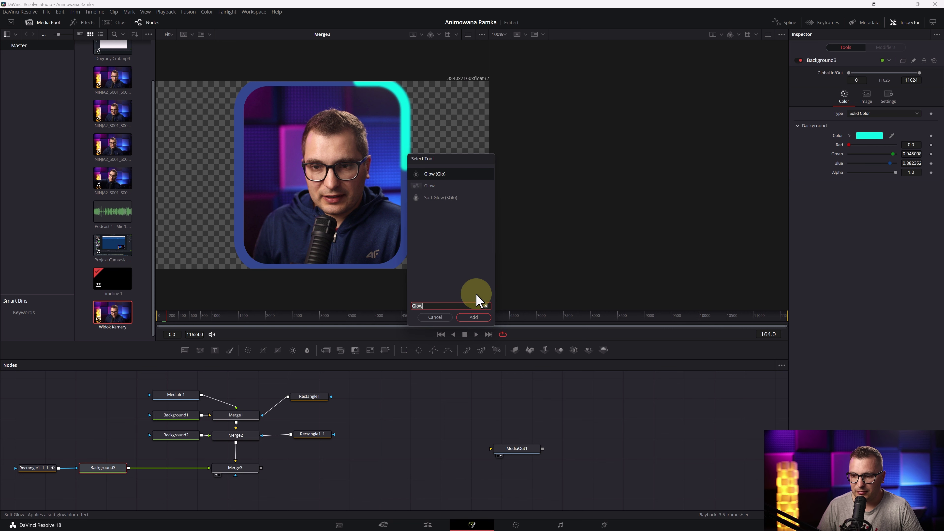
click(473, 317)
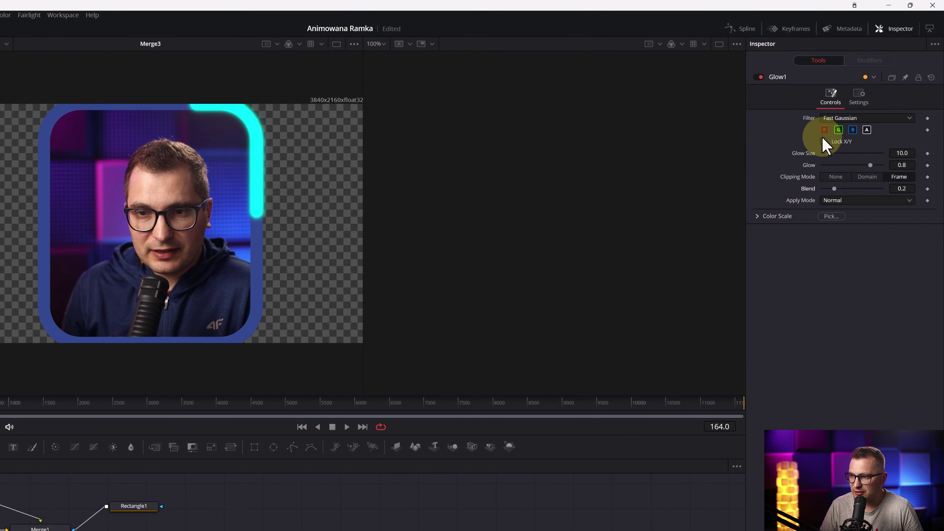
drag(827, 154, 873, 165)
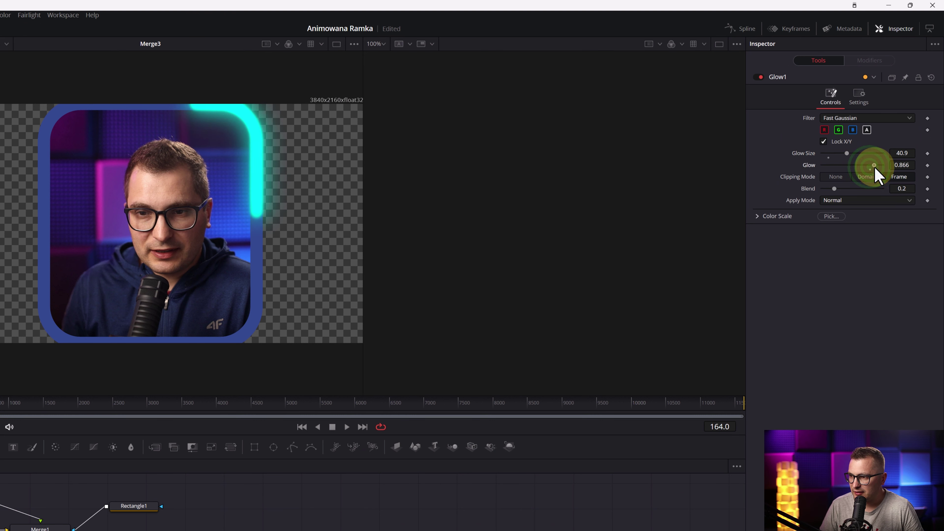
drag(834, 189, 830, 193)
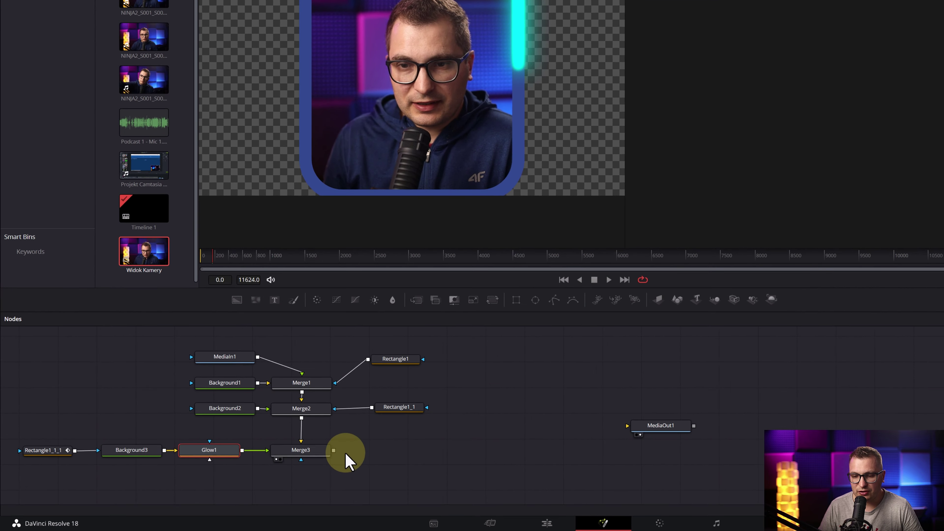
Connect Merge3 to MediaOut1 and return to the Edit page
click(323, 449)
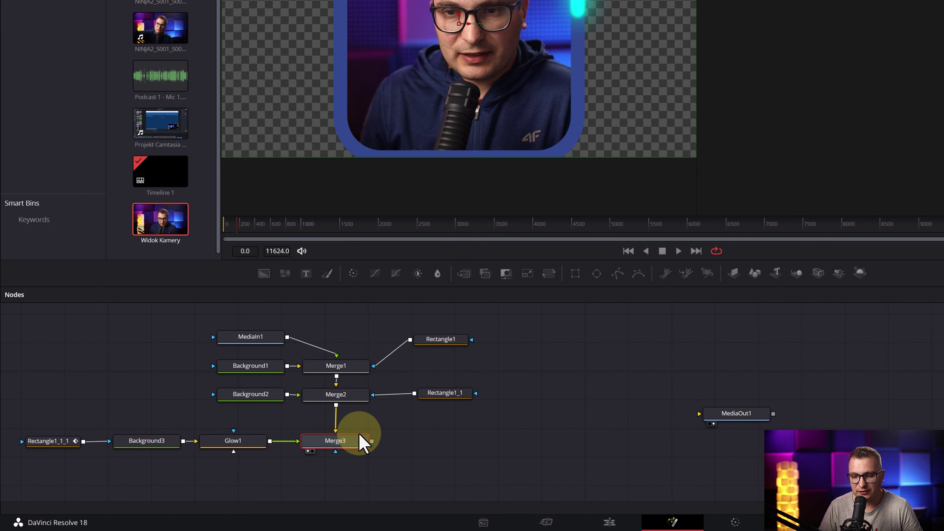
mouse_move(362, 444)
mouse_down()
mouse_move(469, 450)
mouse_move(714, 423)
mouse_up()
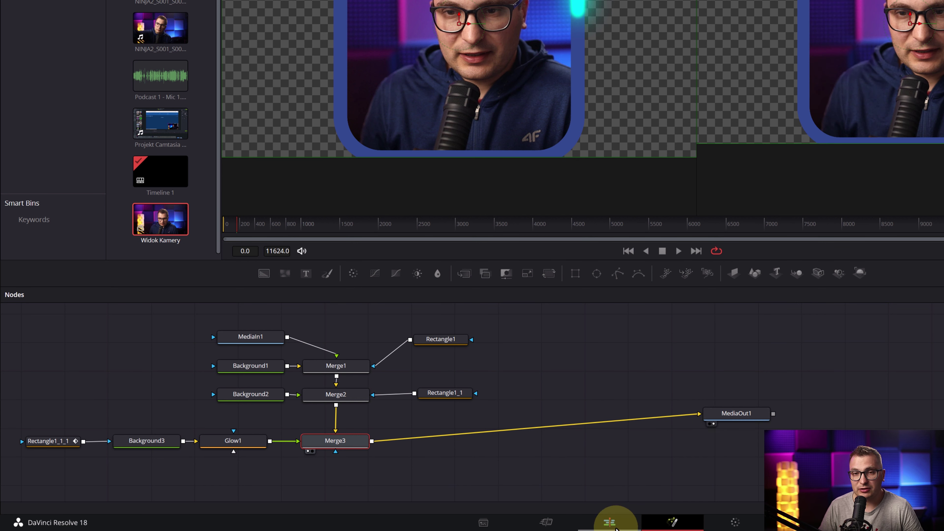
click(608, 522)
click(606, 522)
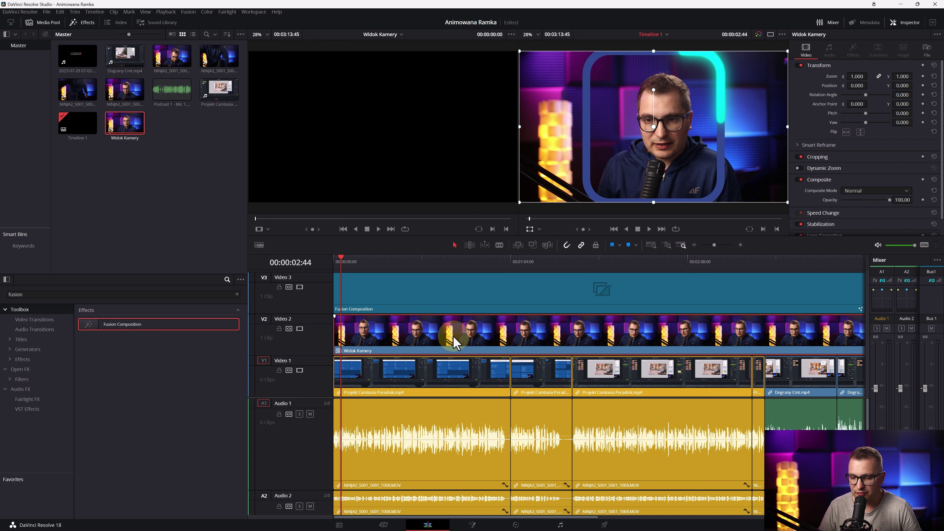
Disable the Widok Kamery clip and scale the Fusion Composition to 0.483 in the lower right
key(d)
click(620, 150)
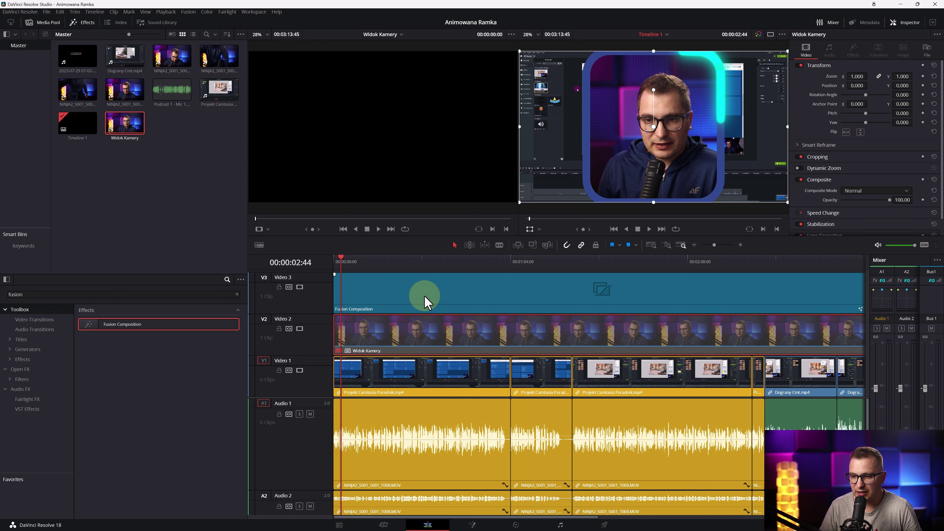
click(642, 293)
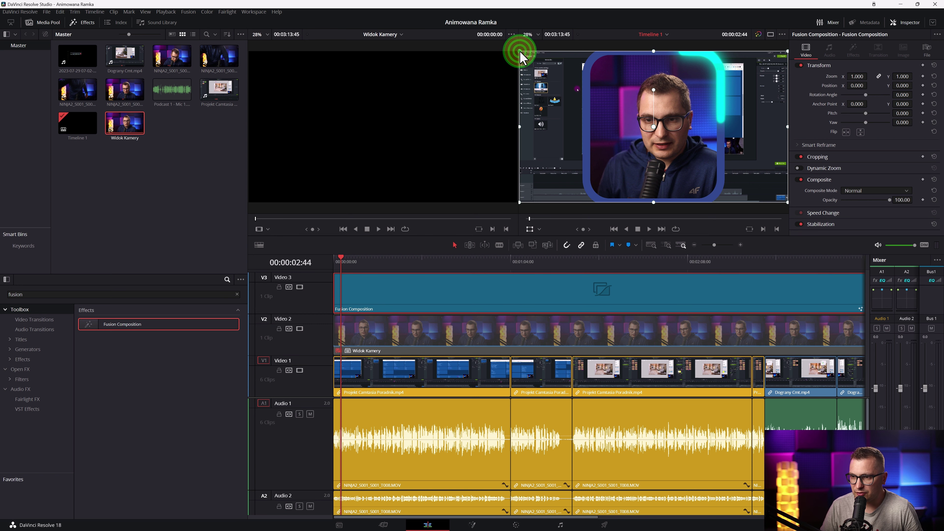
drag(519, 52, 588, 89)
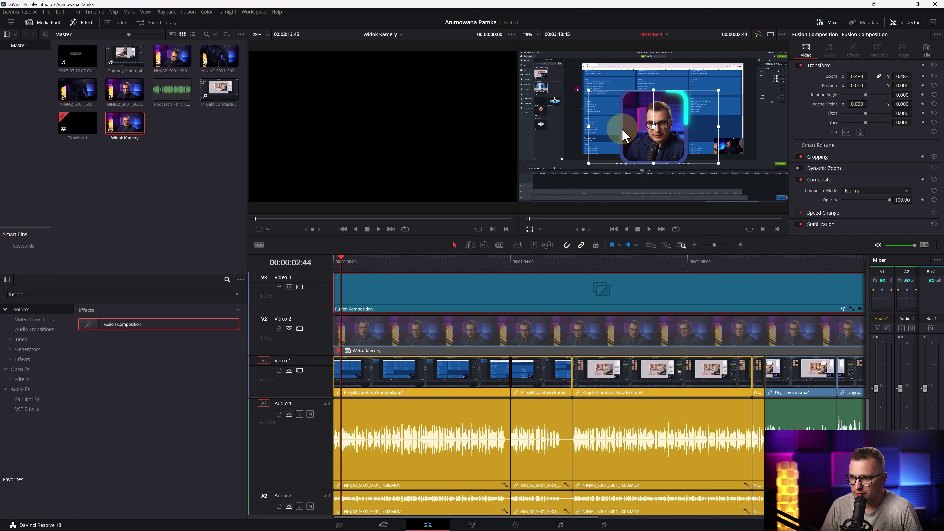
drag(622, 130, 727, 157)
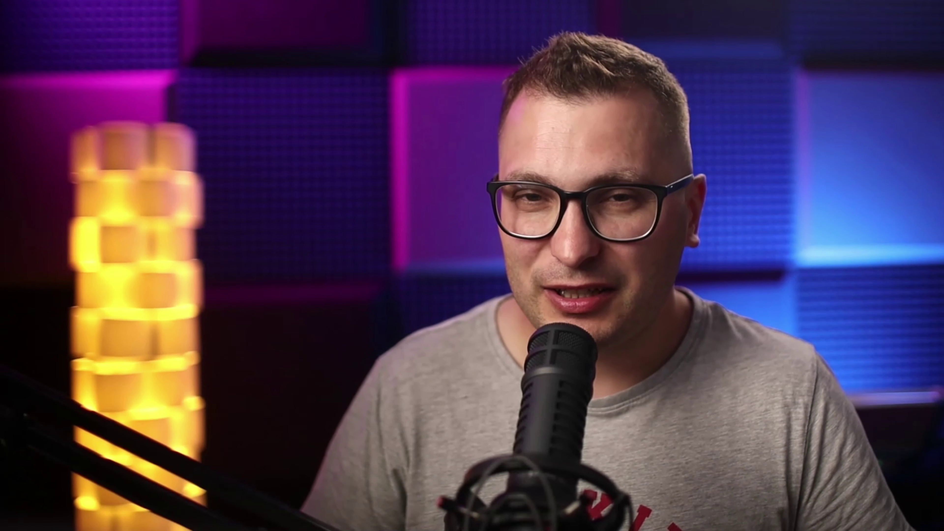